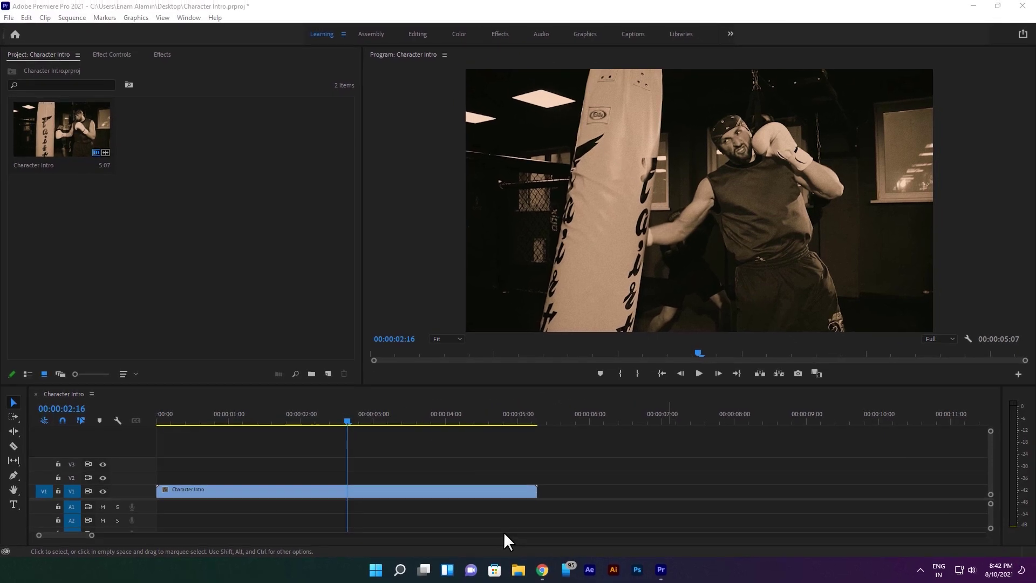
Cut the Character Intro clip on V1 at 00:00:02:15, where the punch lands.
{"action": "left_click", "coordinate": [179, 421]}
{"action": "key", "text": "space"}
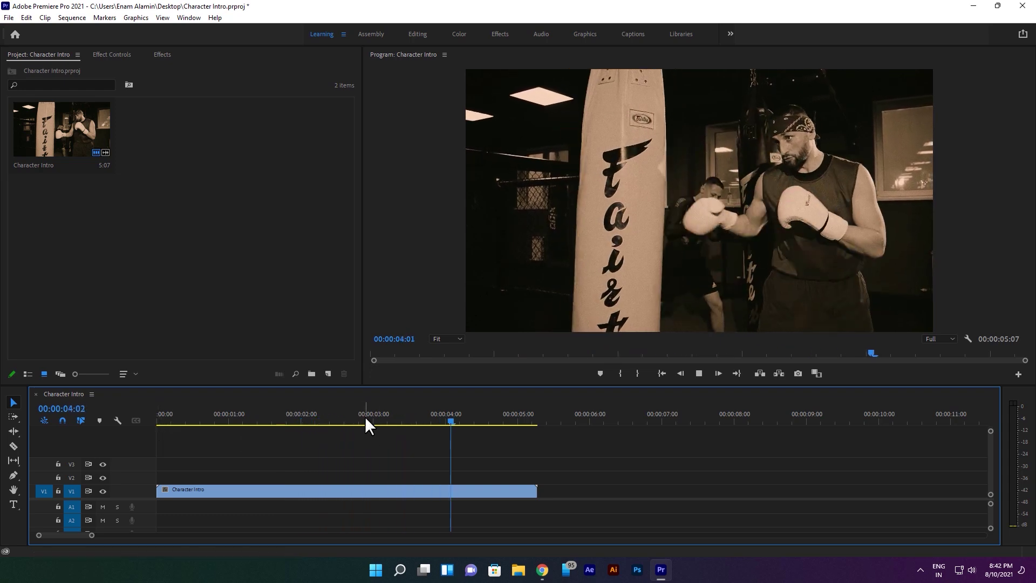
{"action": "left_click", "coordinate": [336, 421]}
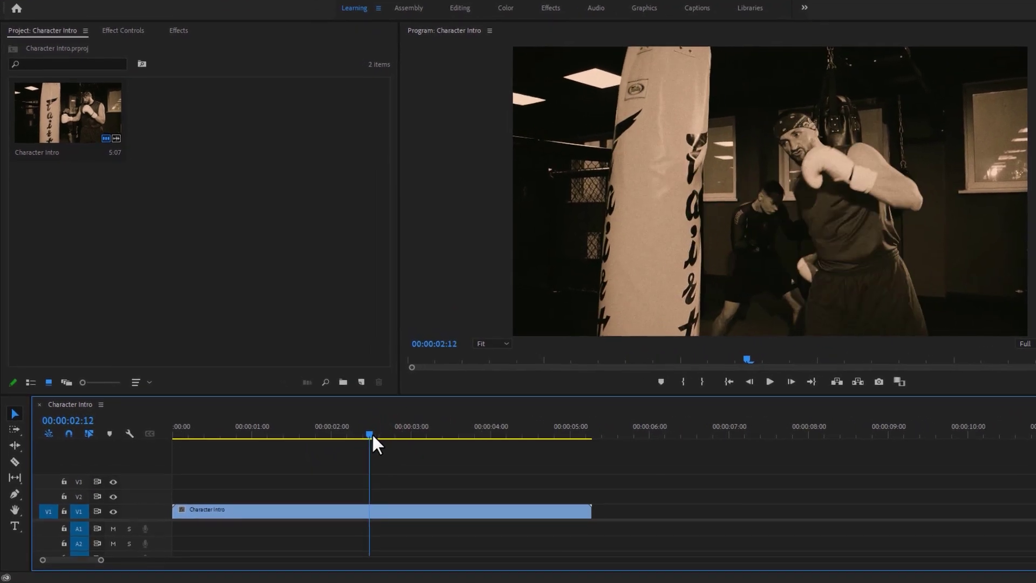
{"action": "left_click_drag", "start_coordinate": [371, 433], "coordinate": [381, 433]}
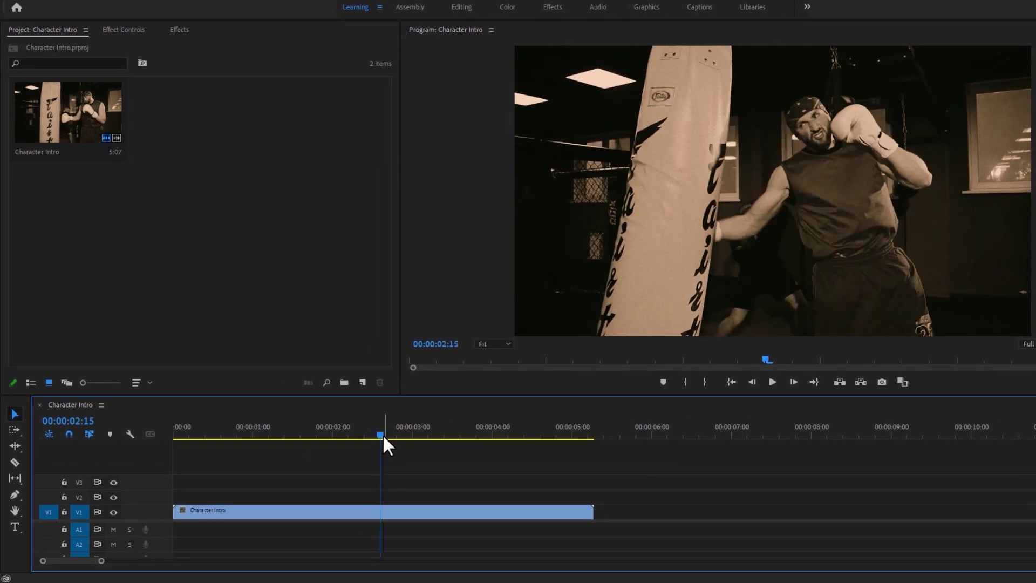
{"action": "left_click", "coordinate": [400, 512]}
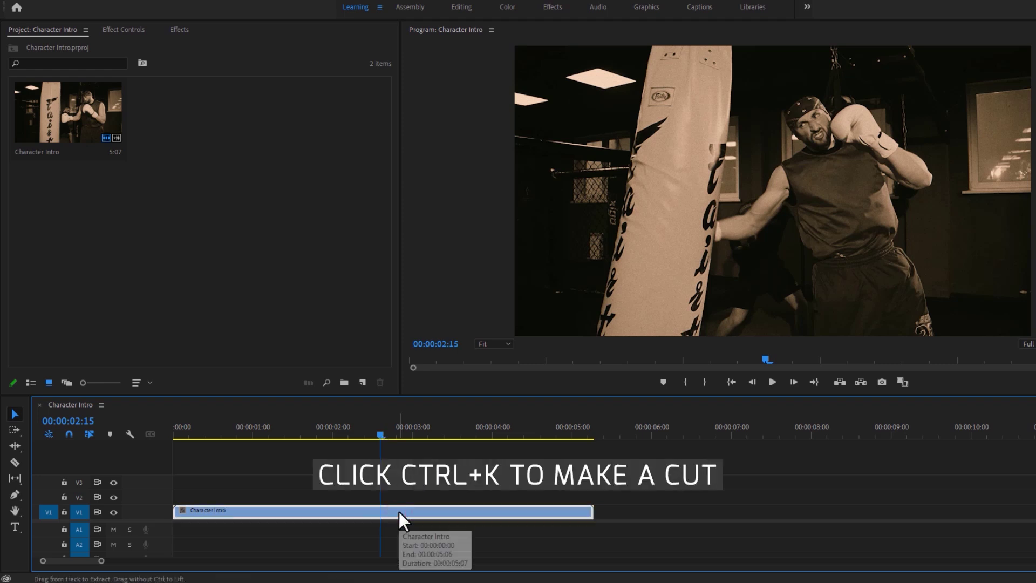
{"action": "key", "text": "ctrl+k"}
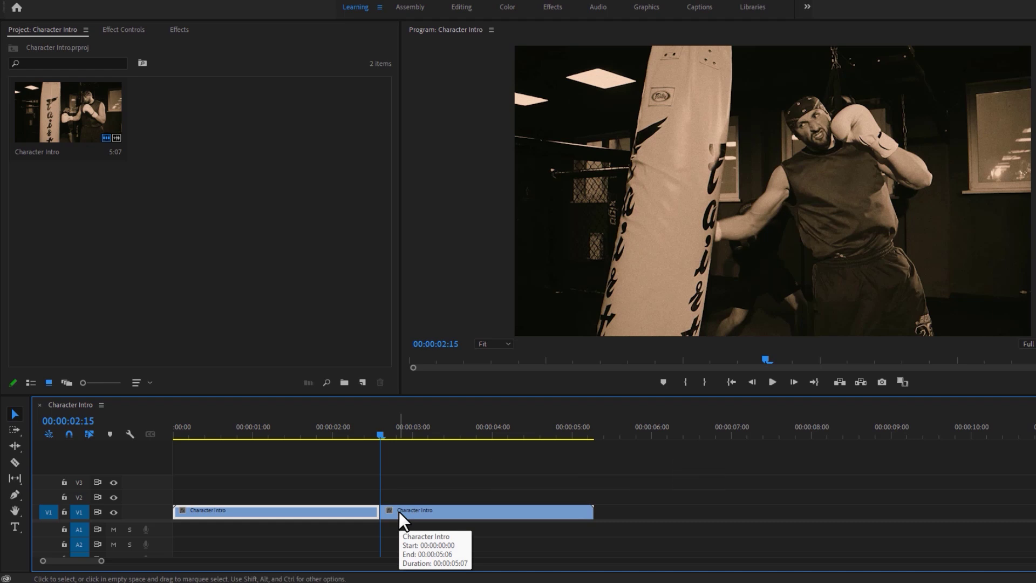
Export the 00:00:02:15 frame as a PNG with Import into project enabled.
{"action": "left_click", "coordinate": [881, 382]}
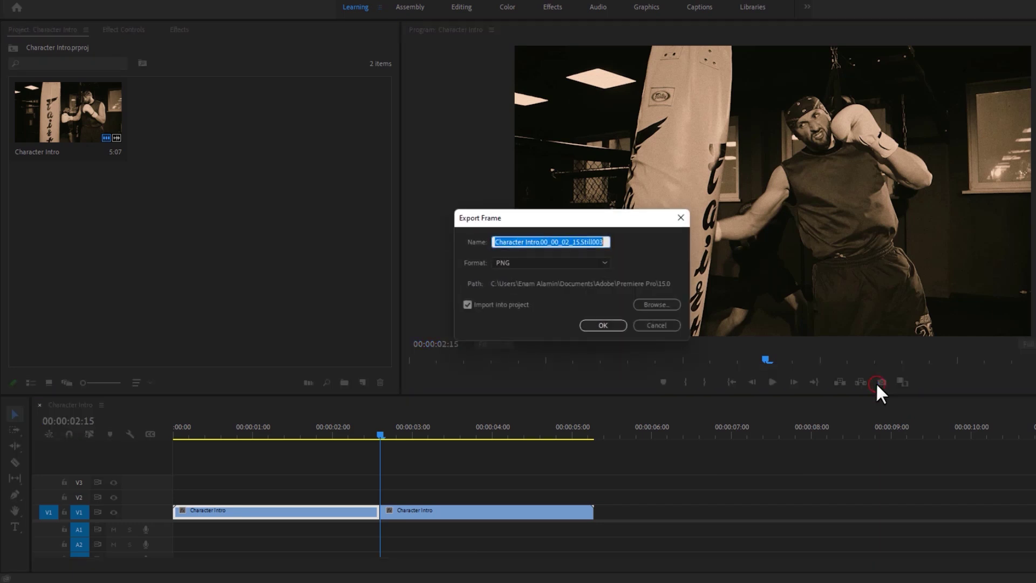
{"action": "left_click", "coordinate": [467, 305]}
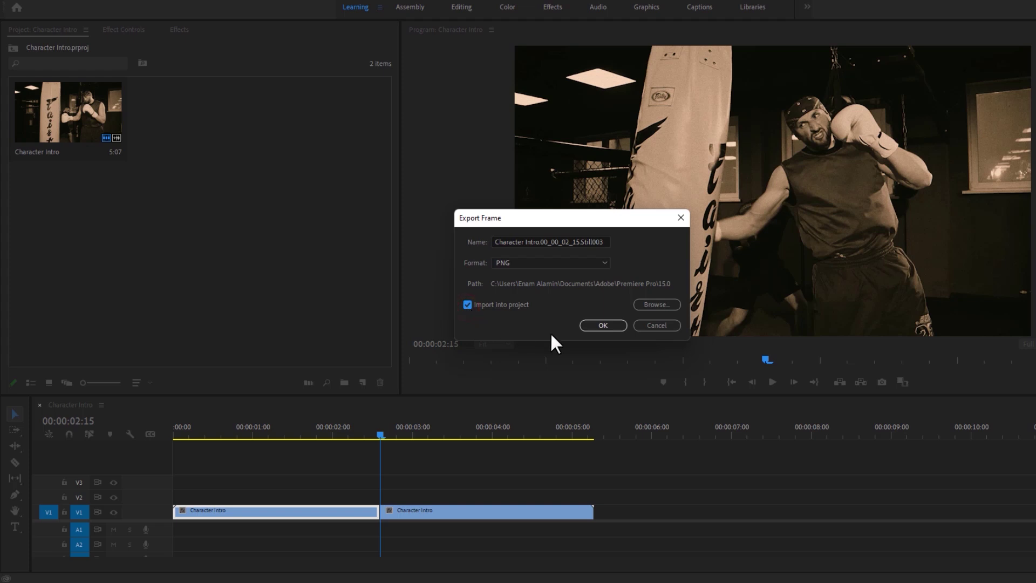
{"action": "left_click", "coordinate": [608, 325]}
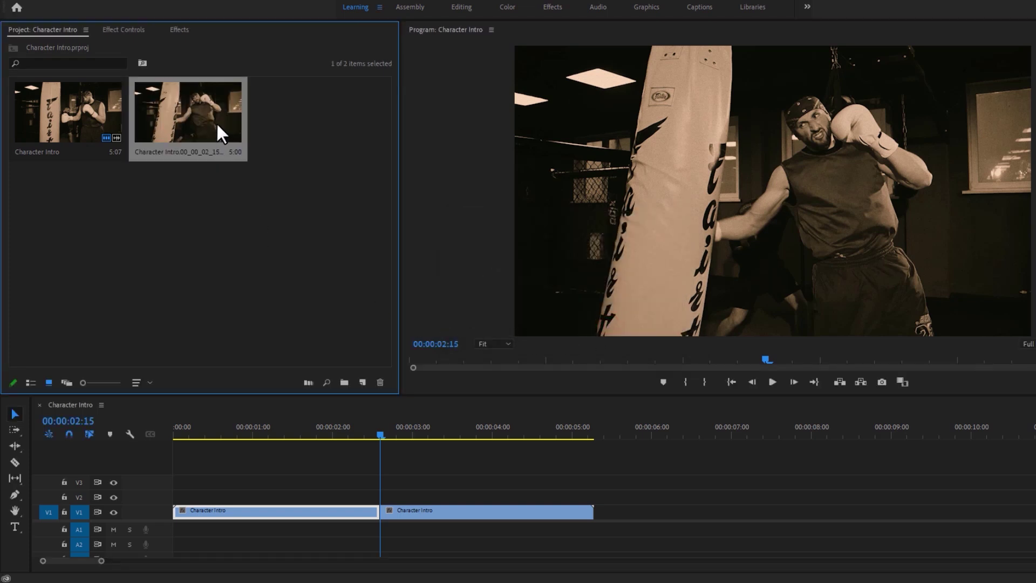
Place the still on V2 at the cut, trim it to 00:00:05:06, and duplicate it onto V3.
{"action": "left_click_drag", "start_coordinate": [222, 132], "coordinate": [376, 507]}
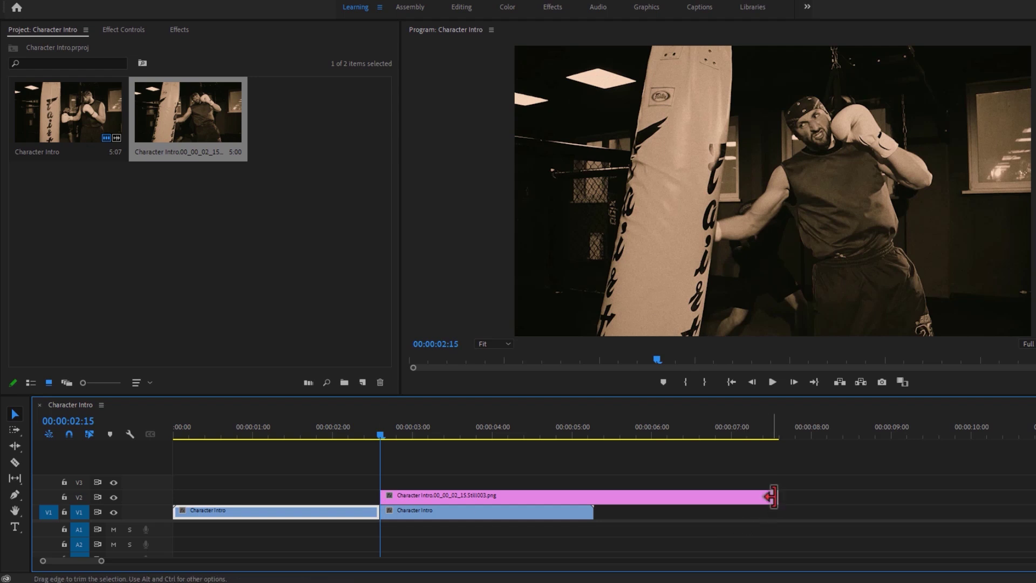
{"action": "left_click_drag", "start_coordinate": [778, 497], "coordinate": [593, 502]}
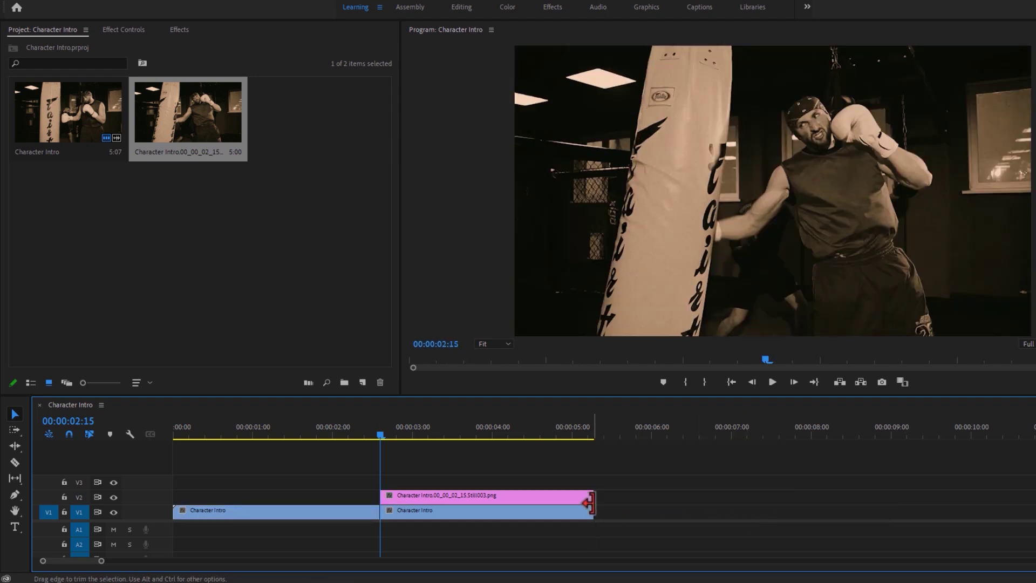
{"action": "left_click", "coordinate": [487, 497]}
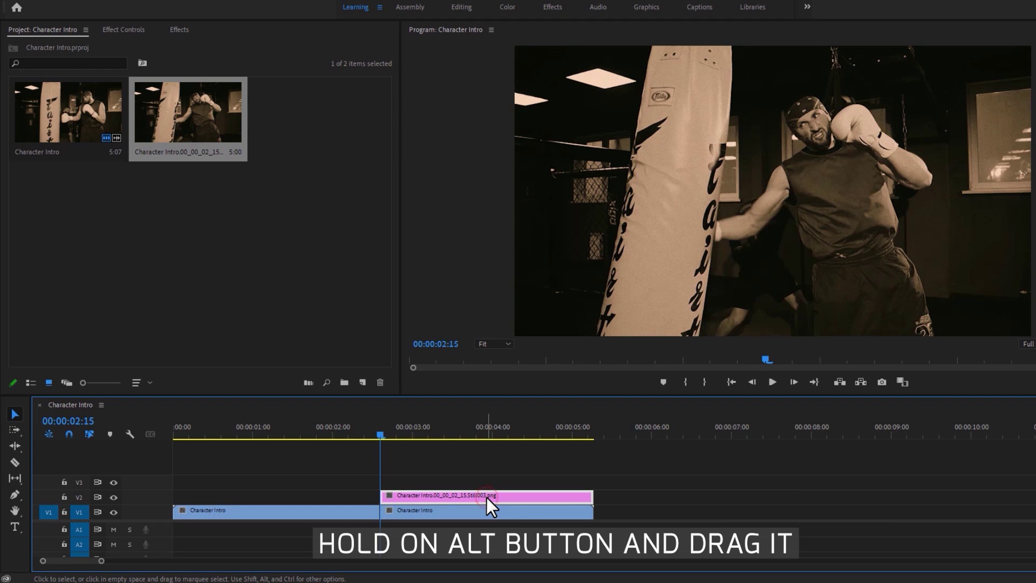
{"action": "left_click_drag", "start_coordinate": [487, 497], "coordinate": [490, 488]}
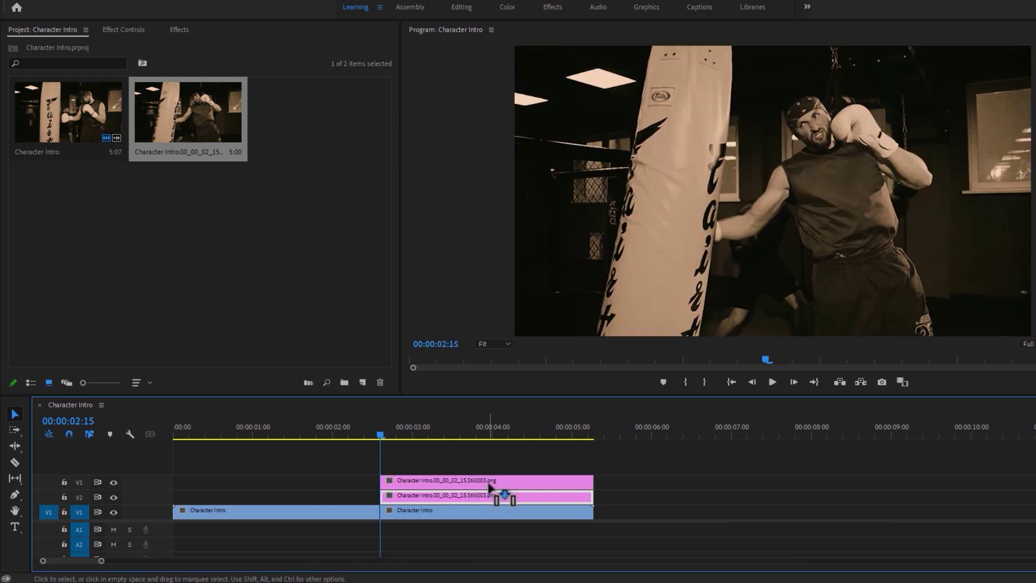
{"action": "left_click", "coordinate": [488, 484]}
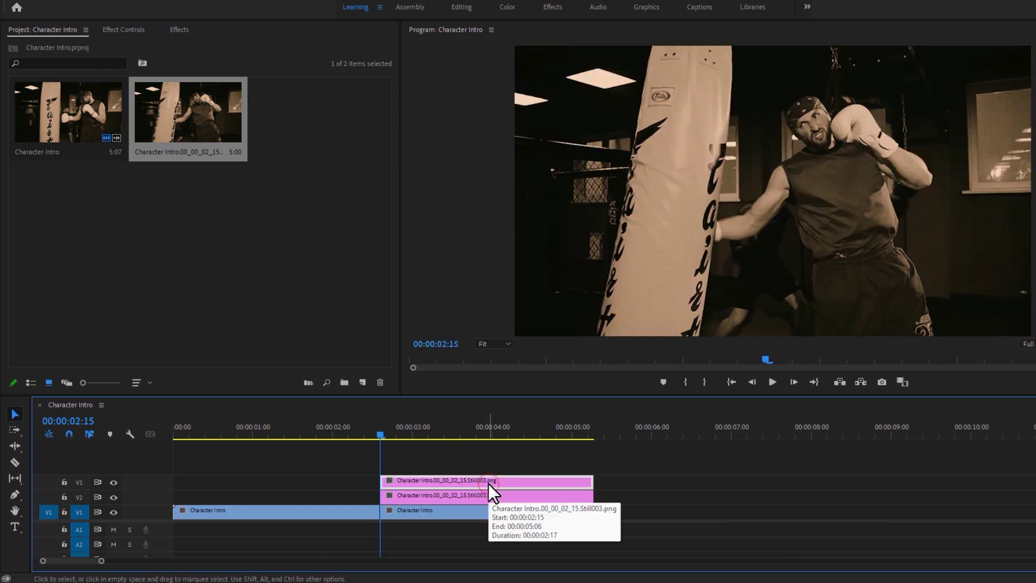
Start a freehand pen mask on the V3 still's Opacity with the preview at 100%.
{"action": "left_click", "coordinate": [129, 30]}
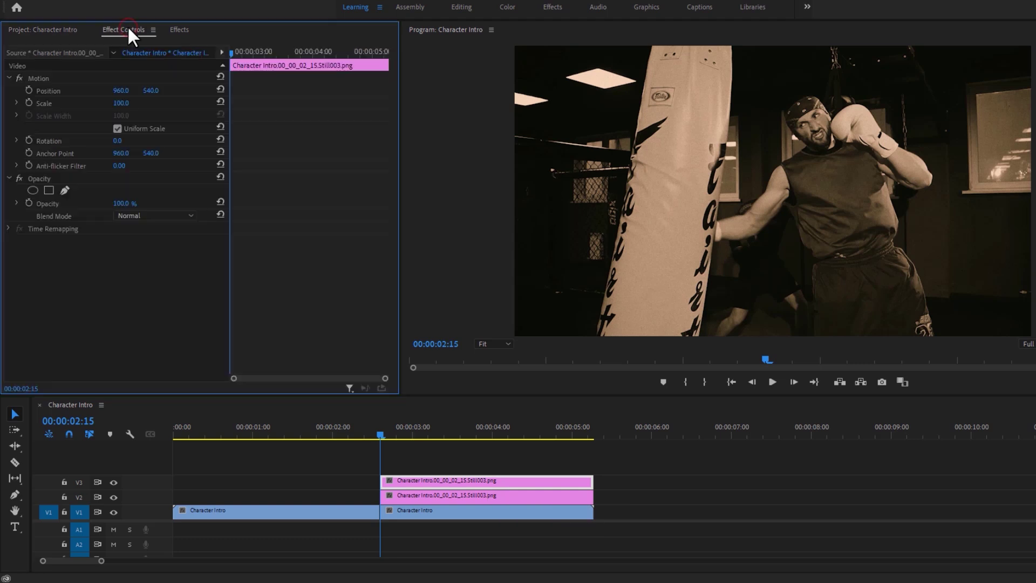
{"action": "left_click", "coordinate": [54, 177]}
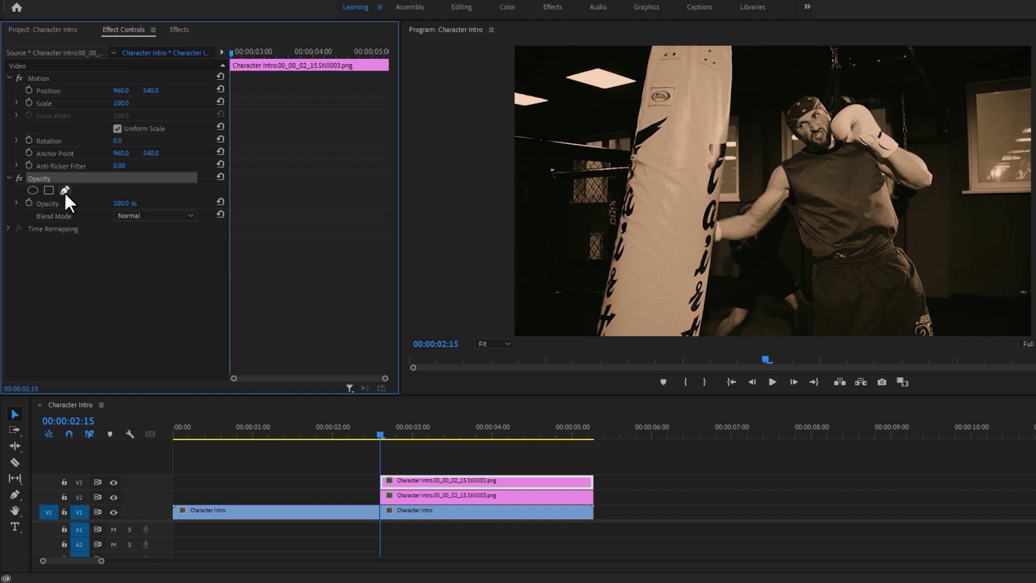
{"action": "left_click", "coordinate": [64, 190]}
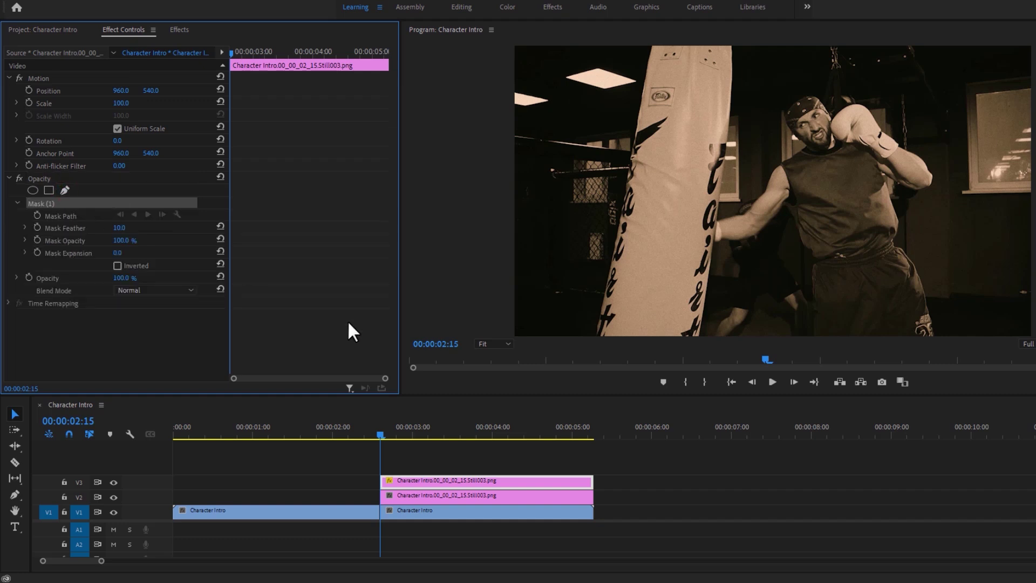
{"action": "left_click", "coordinate": [507, 344]}
{"action": "left_click", "coordinate": [499, 423]}
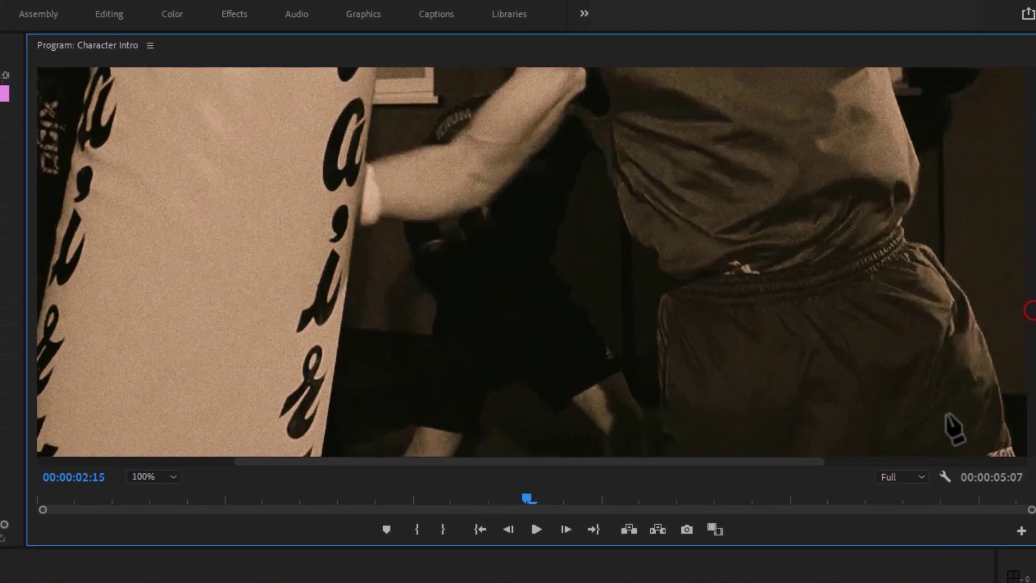
{"action": "left_click_drag", "start_coordinate": [513, 462], "coordinate": [405, 467]}
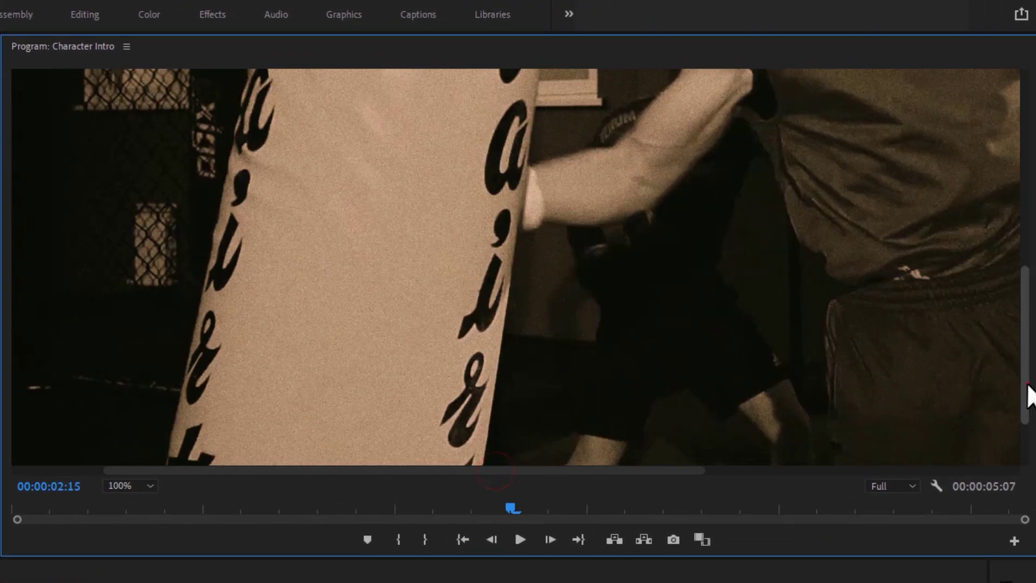
{"action": "left_click_drag", "start_coordinate": [1033, 385], "coordinate": [1034, 423]}
Trace the mask around the punching bag and up the boxer's extended arm to the jaw.
{"action": "left_click", "coordinate": [153, 427]}
{"action": "left_click", "coordinate": [231, 104]}
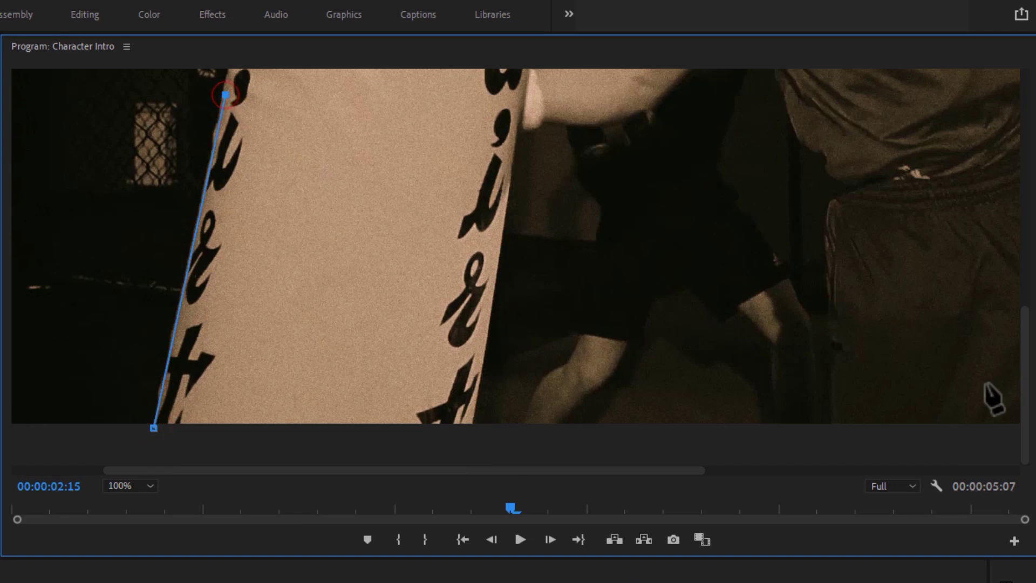
{"action": "left_click_drag", "start_coordinate": [1025, 386], "coordinate": [1025, 148]}
{"action": "left_click", "coordinate": [280, 108]}
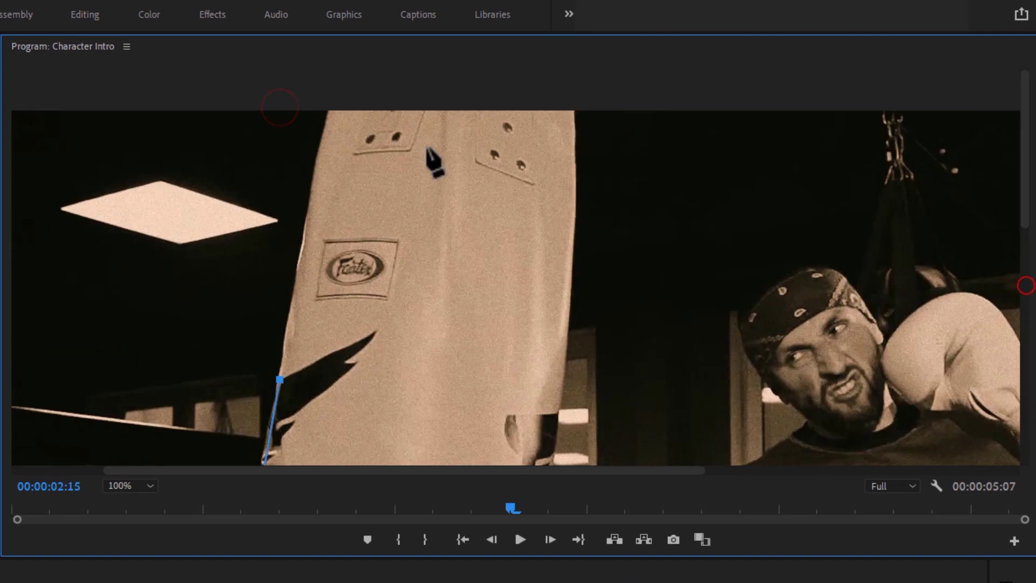
{"action": "left_click", "coordinate": [331, 105]}
{"action": "left_click", "coordinate": [566, 82]}
{"action": "left_click", "coordinate": [574, 106]}
{"action": "left_click", "coordinate": [560, 380]}
{"action": "left_click", "coordinate": [554, 435]}
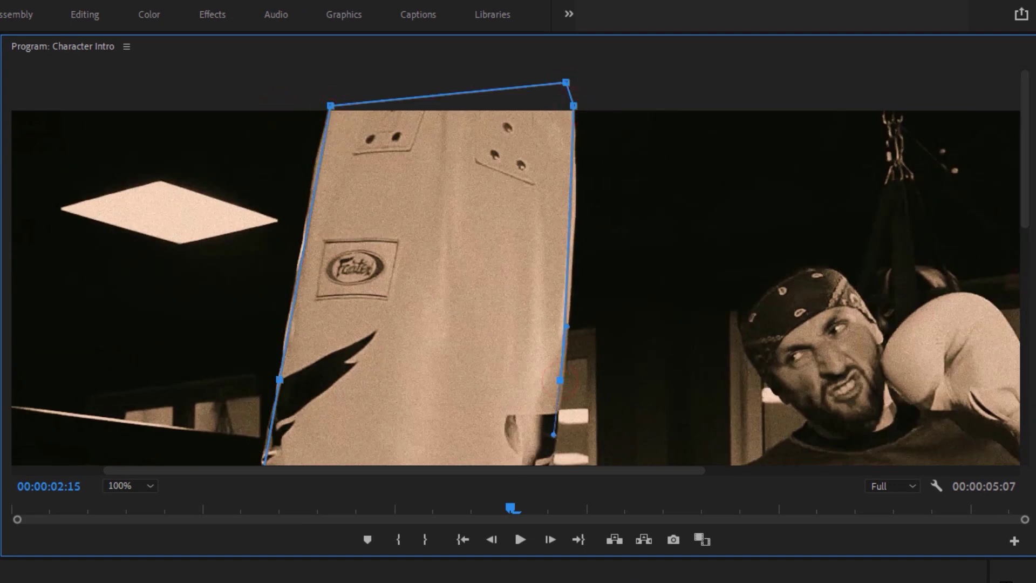
{"action": "scroll", "coordinate": [556, 437], "scroll_direction": "down", "scroll_amount": 5}
{"action": "left_click", "coordinate": [525, 412]}
{"action": "left_click", "coordinate": [610, 394]}
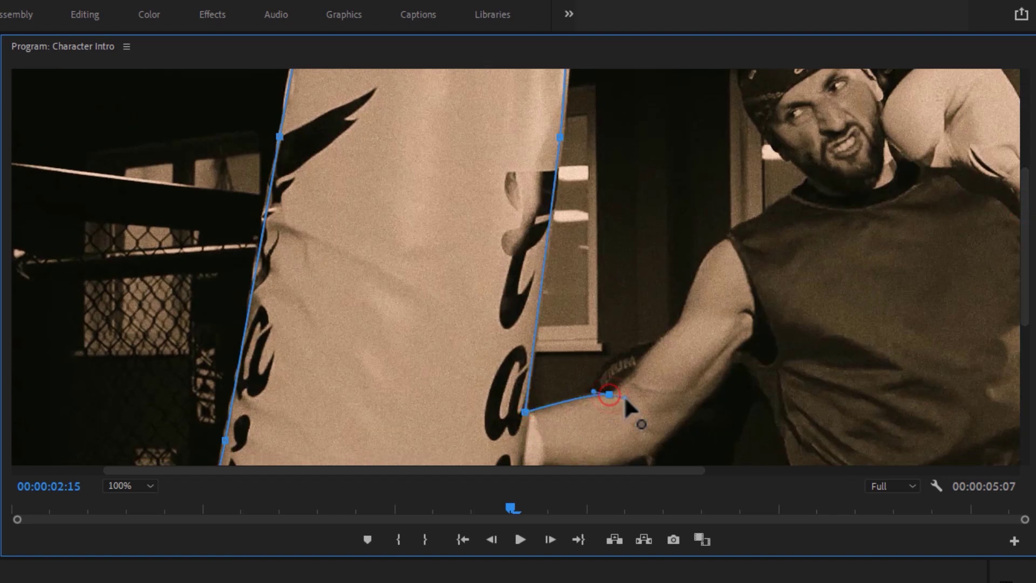
{"action": "left_click", "coordinate": [677, 326]}
{"action": "left_click", "coordinate": [726, 237]}
{"action": "left_click", "coordinate": [791, 193]}
{"action": "left_click", "coordinate": [810, 178]}
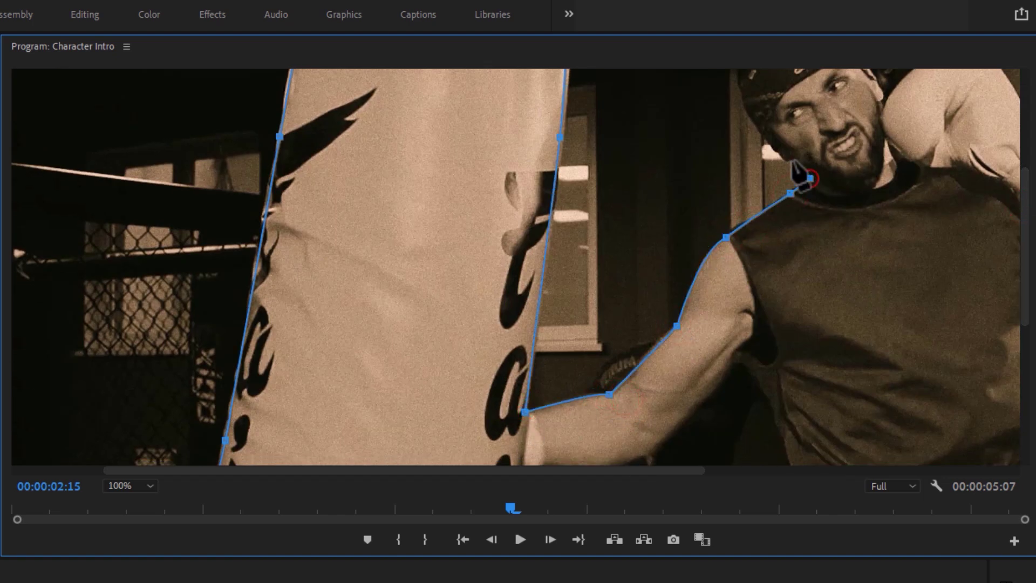
{"action": "left_click", "coordinate": [792, 160]}
{"action": "left_click", "coordinate": [756, 129]}
Continue the mask around the head, glove, raised forearm, torso and shorts, closing it at the bag.
{"action": "scroll", "coordinate": [756, 129], "scroll_direction": "up", "scroll_amount": 2}
{"action": "left_click_drag", "start_coordinate": [744, 141], "coordinate": [756, 122]}
{"action": "left_click", "coordinate": [807, 103]}
{"action": "left_click", "coordinate": [871, 161]}
{"action": "left_click_drag", "start_coordinate": [702, 470], "coordinate": [788, 470]}
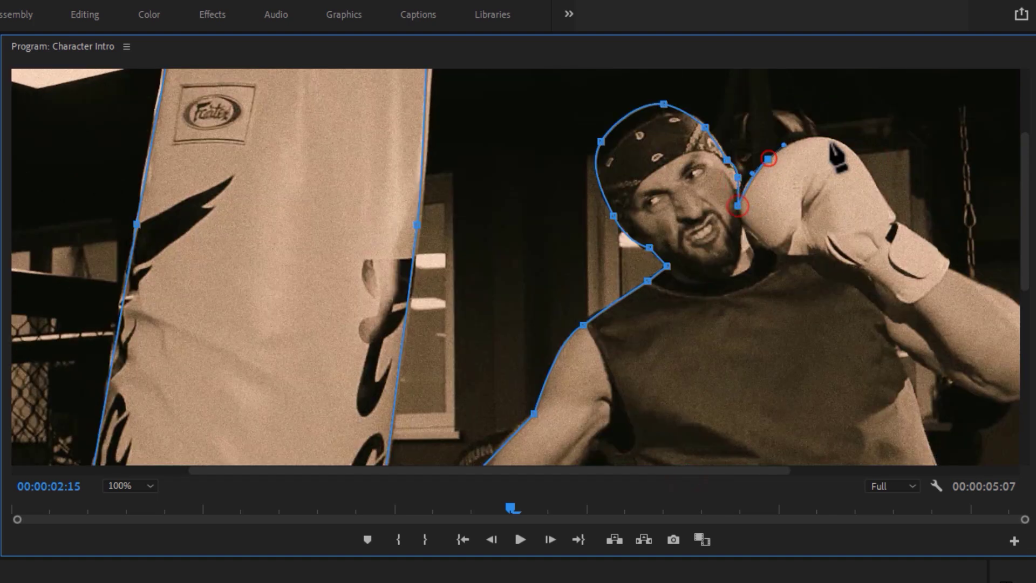
{"action": "left_click", "coordinate": [768, 160]}
{"action": "left_click", "coordinate": [836, 141]}
{"action": "left_click", "coordinate": [873, 182]}
{"action": "left_click", "coordinate": [919, 238]}
{"action": "left_click", "coordinate": [947, 262]}
{"action": "left_click", "coordinate": [866, 468]}
{"action": "left_click", "coordinate": [810, 370]}
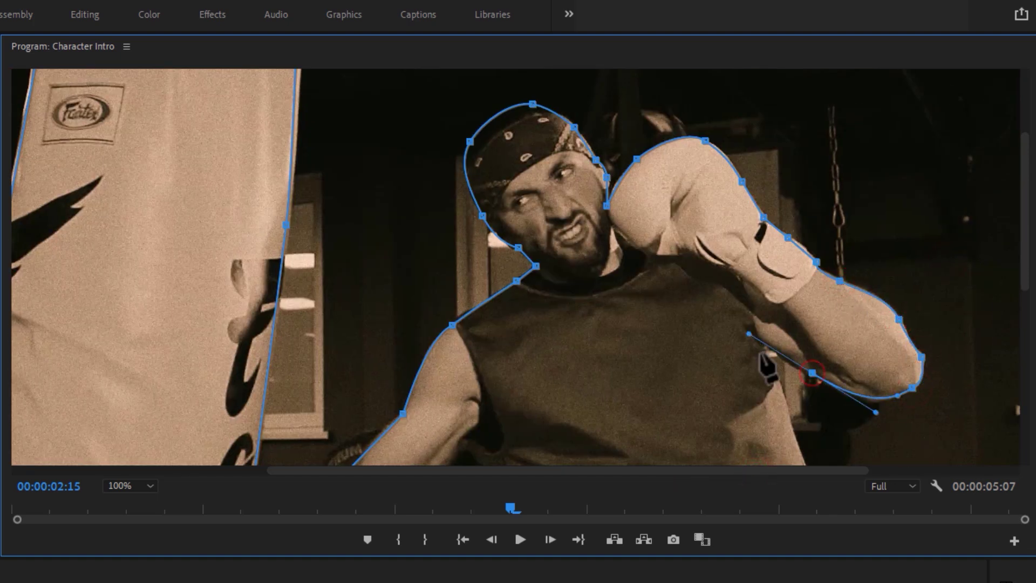
{"action": "left_click", "coordinate": [766, 373]}
{"action": "scroll", "coordinate": [810, 377], "scroll_direction": "down", "scroll_amount": 5}
{"action": "left_click", "coordinate": [892, 361]}
{"action": "left_click", "coordinate": [905, 411]}
{"action": "scroll", "coordinate": [905, 412], "scroll_direction": "down", "scroll_amount": 2}
{"action": "left_click", "coordinate": [929, 430]}
{"action": "left_click", "coordinate": [559, 436]}
{"action": "scroll", "coordinate": [567, 185], "scroll_direction": "up", "scroll_amount": 2}
{"action": "left_click", "coordinate": [364, 203]}
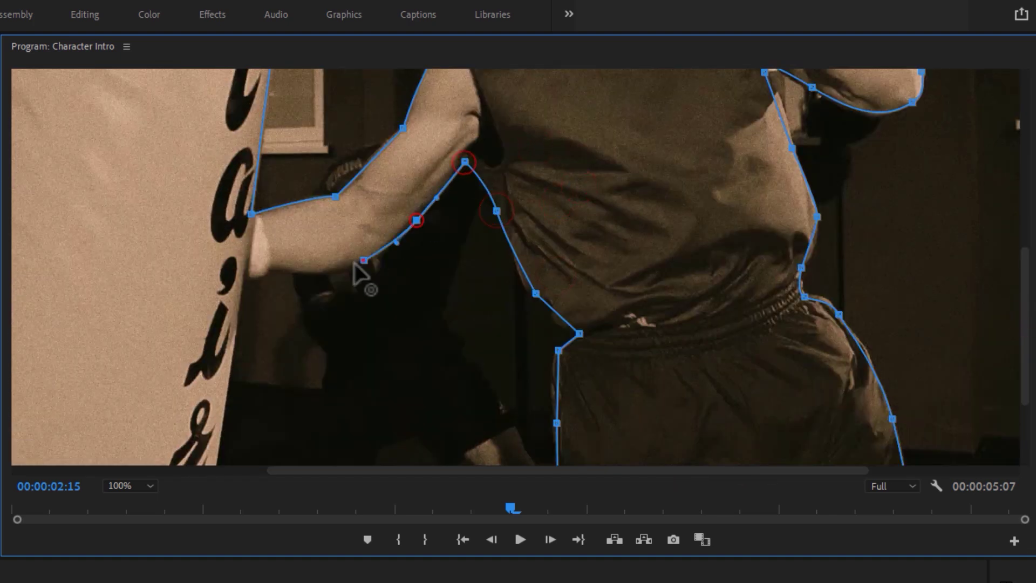
{"action": "left_click", "coordinate": [227, 322]}
{"action": "scroll", "coordinate": [225, 382], "scroll_direction": "down", "scroll_amount": 2}
{"action": "left_click", "coordinate": [193, 426]}
{"action": "left_click_drag", "start_coordinate": [269, 471], "coordinate": [143, 472]}
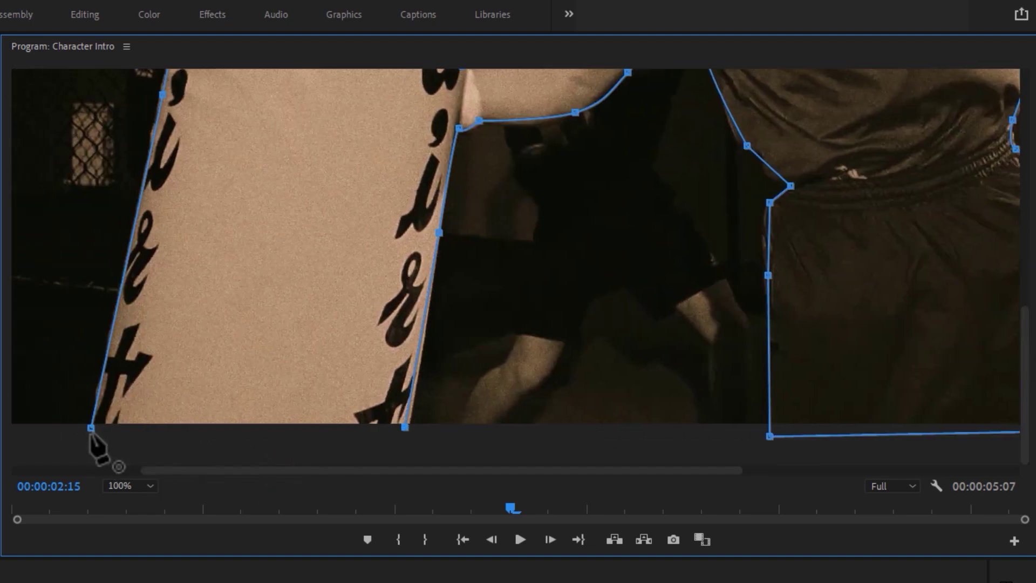
{"action": "left_click", "coordinate": [91, 428]}
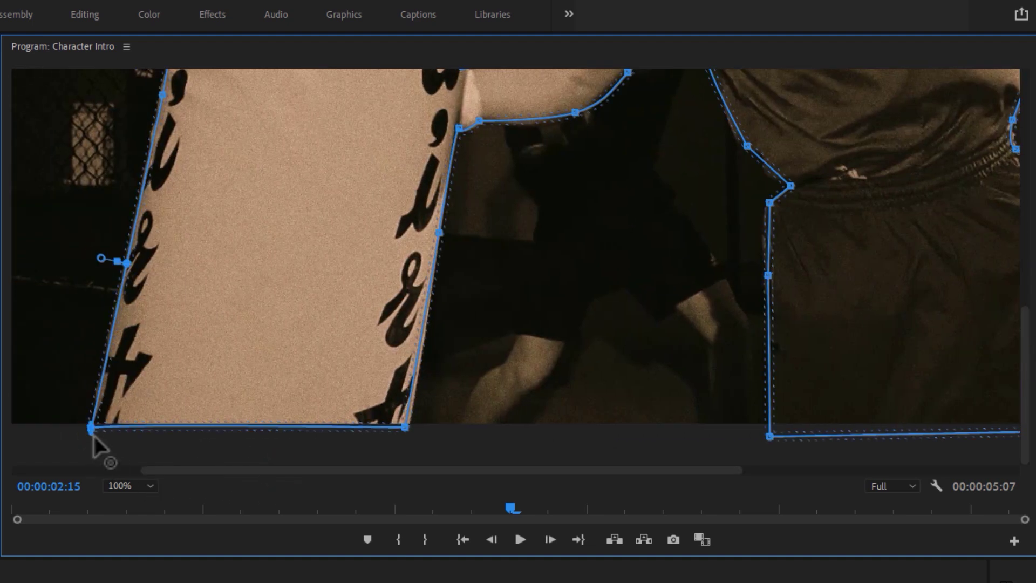
Fit the preview back to the full frame and set Mask Feather to 0.
{"action": "left_click", "coordinate": [128, 485]}
{"action": "left_click", "coordinate": [134, 496]}
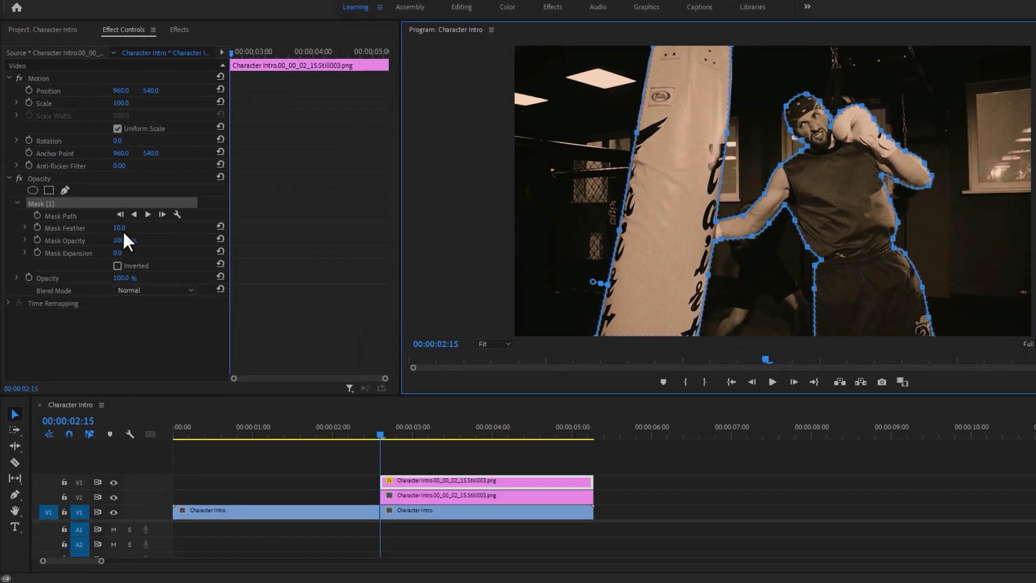
{"action": "left_click", "coordinate": [141, 228]}
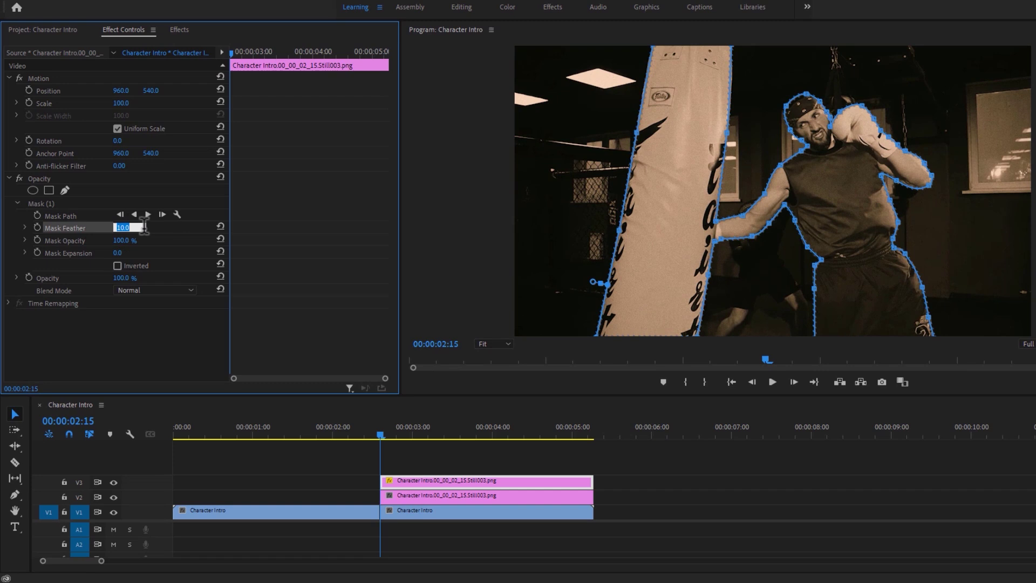
{"action": "type", "text": "0"}
{"action": "key", "text": "Return"}
Apply the Gaussian Blur effect to the background still on V2.
{"action": "left_click", "coordinate": [414, 493]}
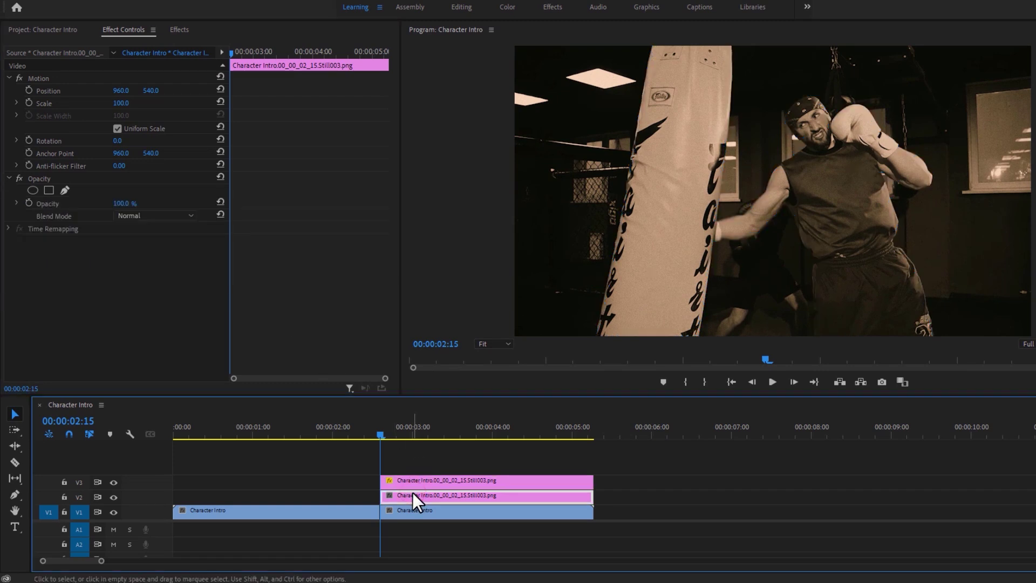
{"action": "left_click", "coordinate": [180, 30]}
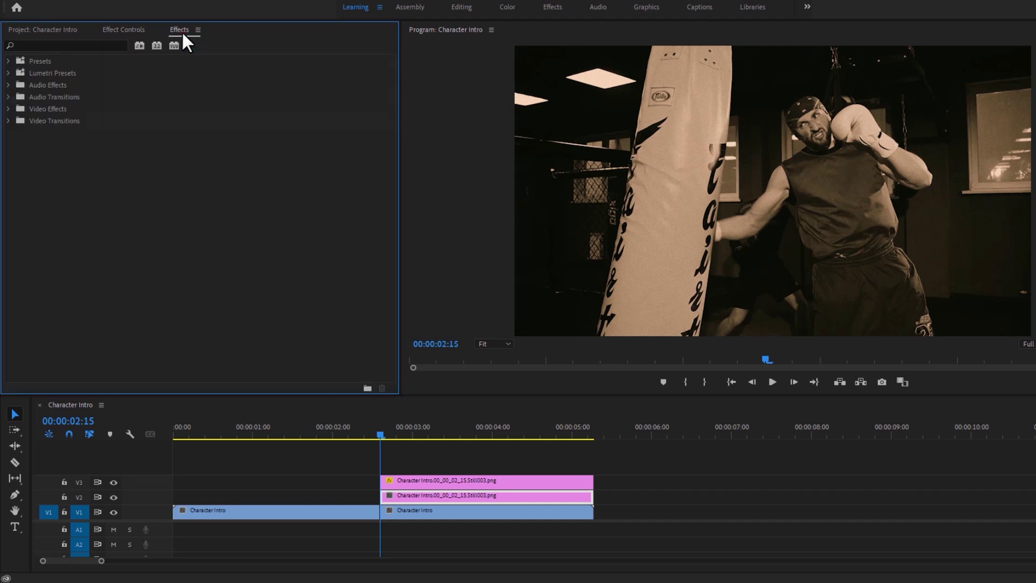
{"action": "left_click", "coordinate": [109, 41]}
{"action": "type", "text": "gauss"}
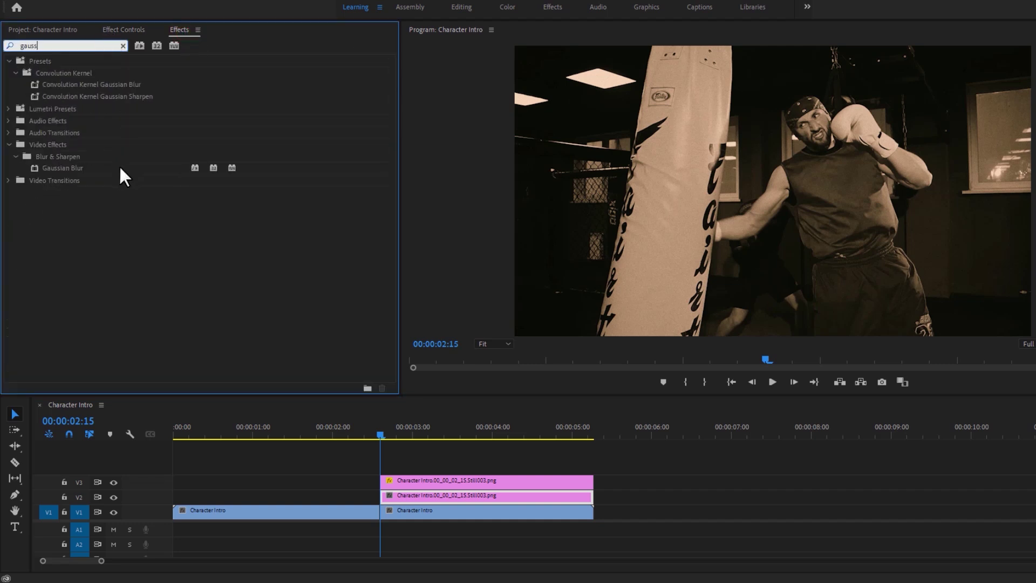
{"action": "left_click_drag", "start_coordinate": [111, 168], "coordinate": [434, 494]}
Set the Gaussian Blur Blurriness to 50 and turn on Repeat Edge Pixels.
{"action": "left_click", "coordinate": [129, 30]}
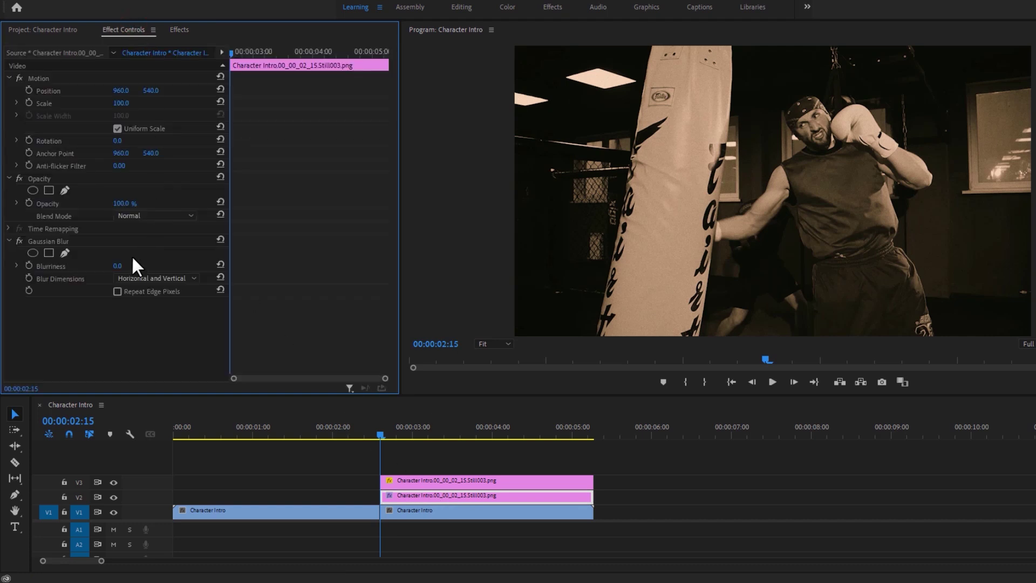
{"action": "left_click", "coordinate": [119, 265]}
{"action": "type", "text": "50"}
{"action": "key", "text": "Return"}
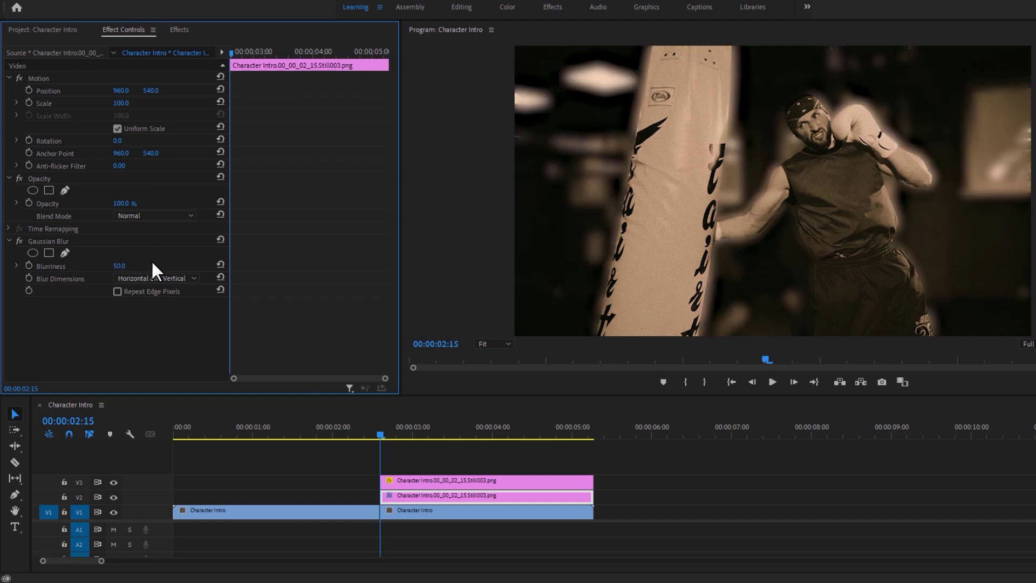
{"action": "left_click", "coordinate": [117, 292]}
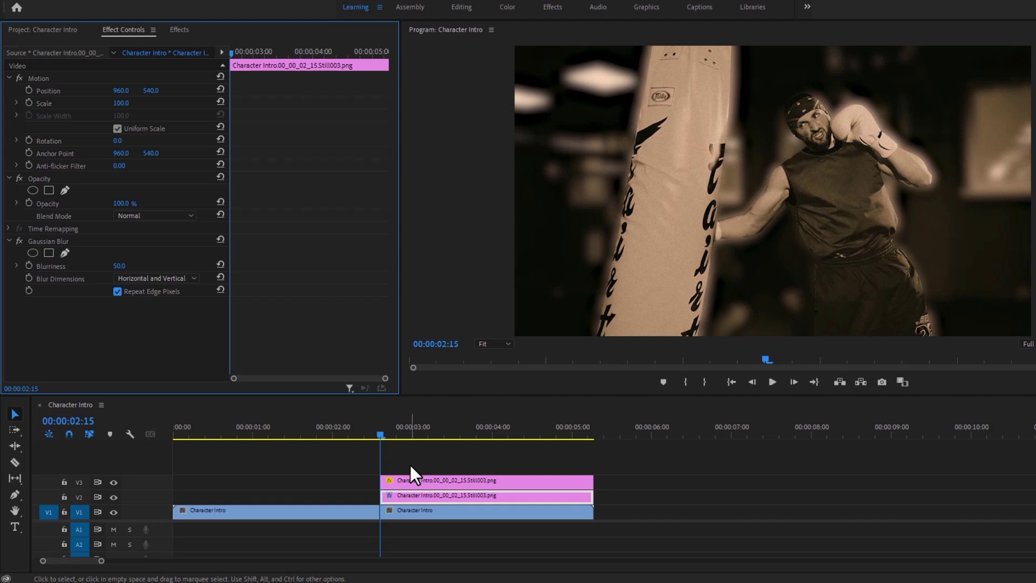
Keyframe the V3 cutout from its start to Scale 144 and Position X 1057 three frames later.
{"action": "left_click", "coordinate": [415, 480]}
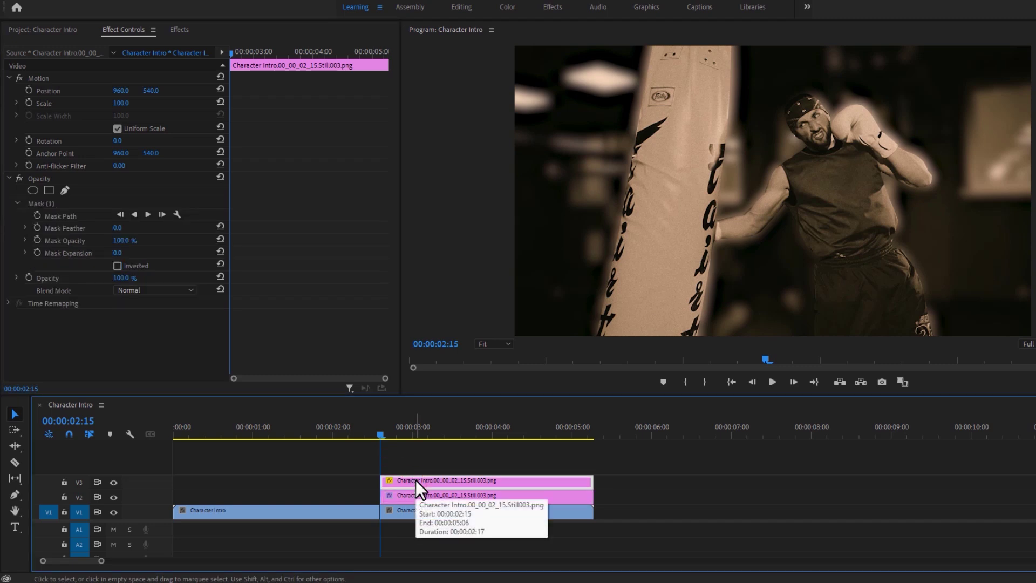
{"action": "left_click", "coordinate": [28, 89]}
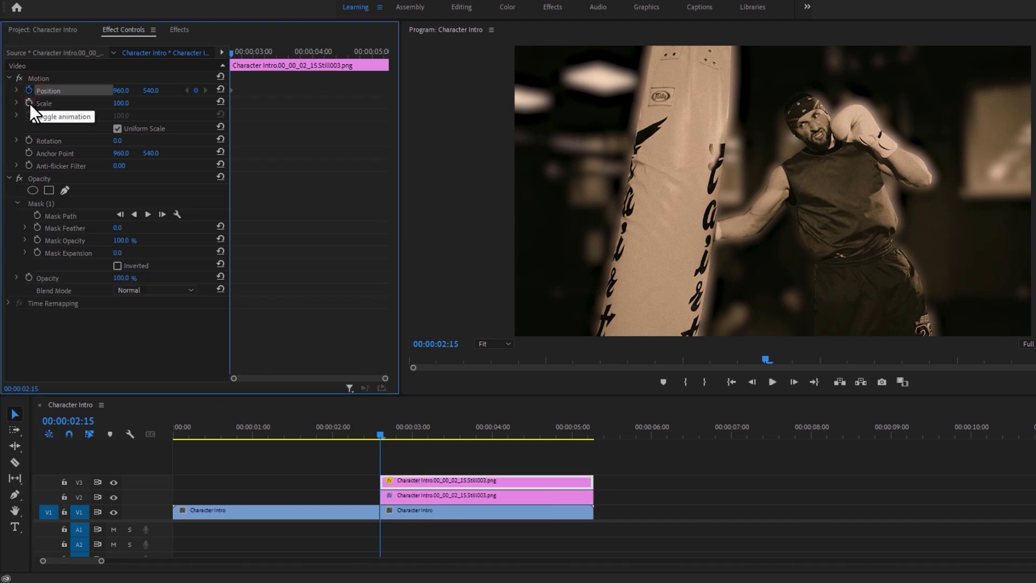
{"action": "left_click", "coordinate": [29, 102]}
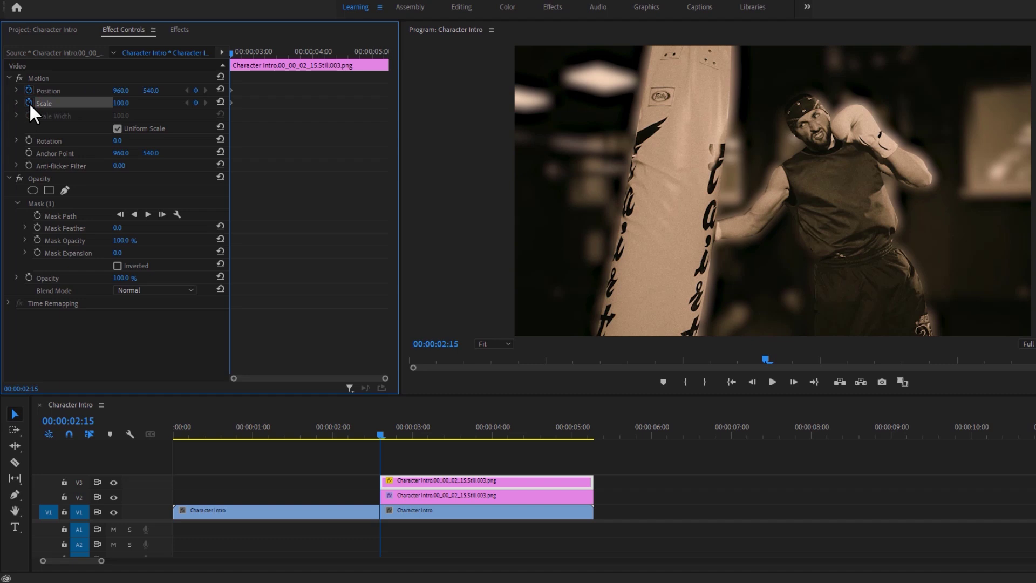
{"action": "key", "text": "Right"}
{"action": "key", "text": "Right"}
{"action": "key", "text": "Right"}
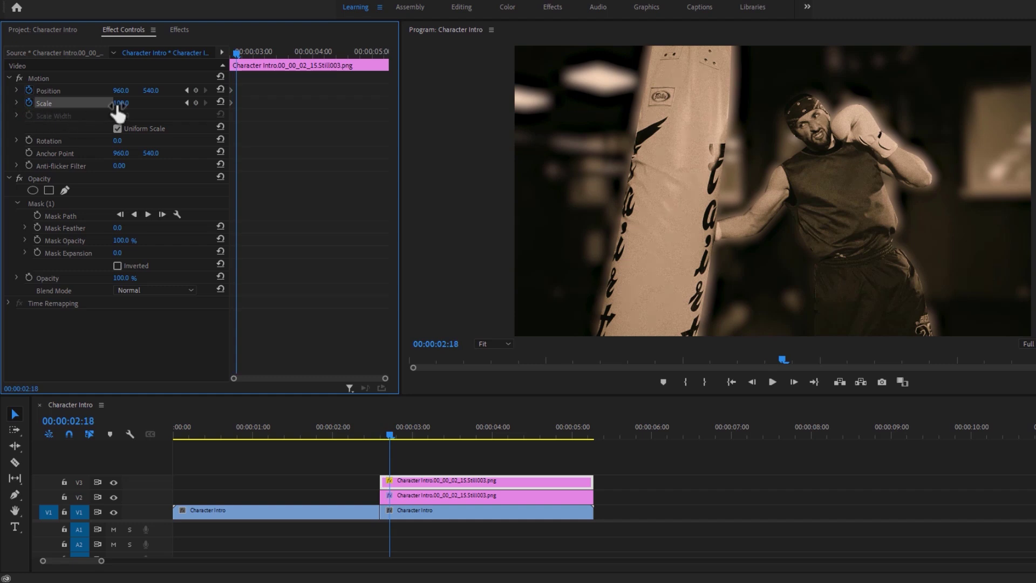
{"action": "left_click_drag", "start_coordinate": [117, 103], "coordinate": [142, 103]}
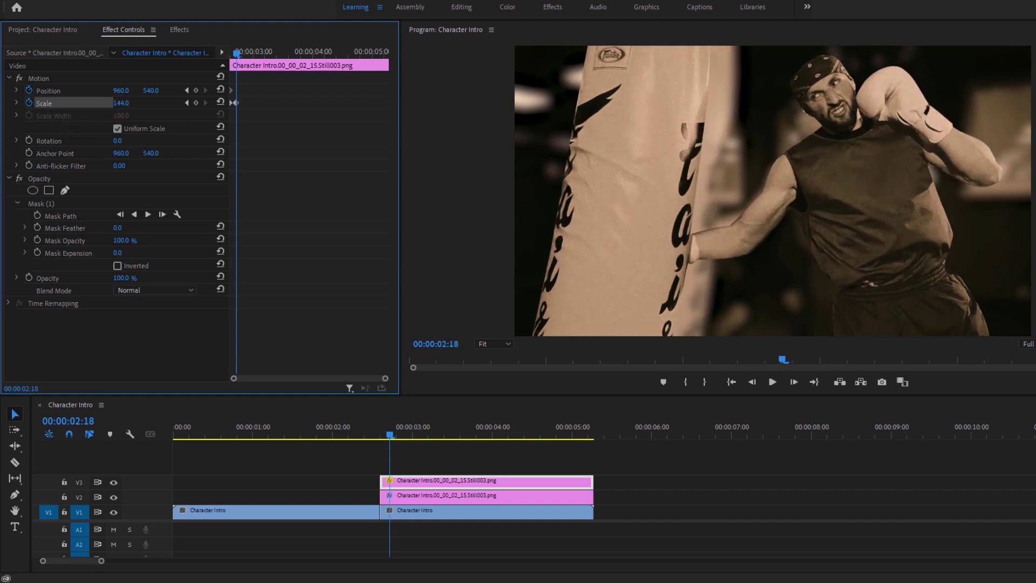
{"action": "left_click", "coordinate": [121, 90]}
{"action": "type", "text": "1053"}
{"action": "key", "text": "Return"}
{"action": "left_click_drag", "start_coordinate": [123, 91], "coordinate": [125, 90]}
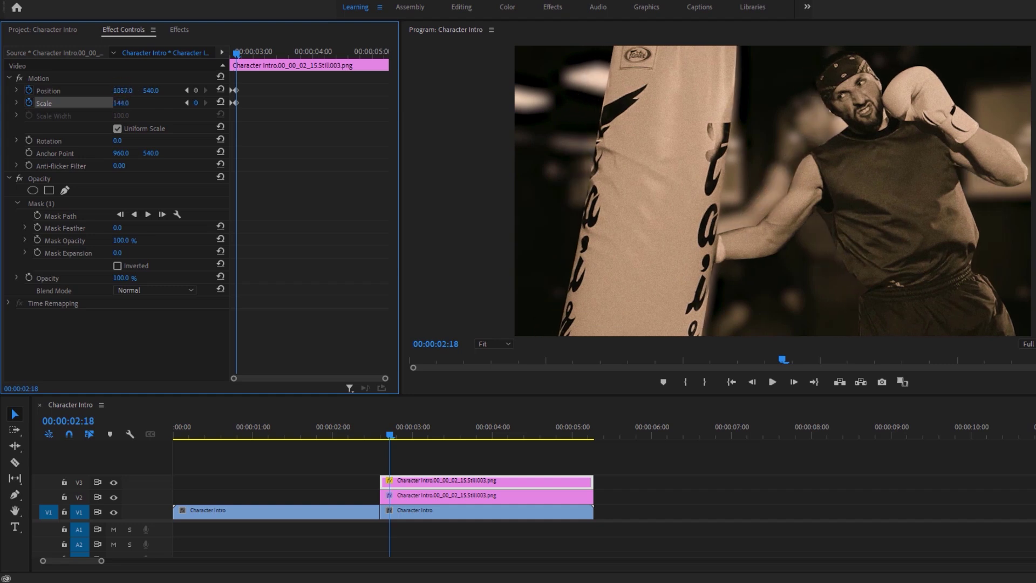
Add hold keyframes at 00:00:04:02, then return to Scale 100 and Position 960 three frames later.
{"action": "left_click_drag", "start_coordinate": [303, 54], "coordinate": [319, 58]}
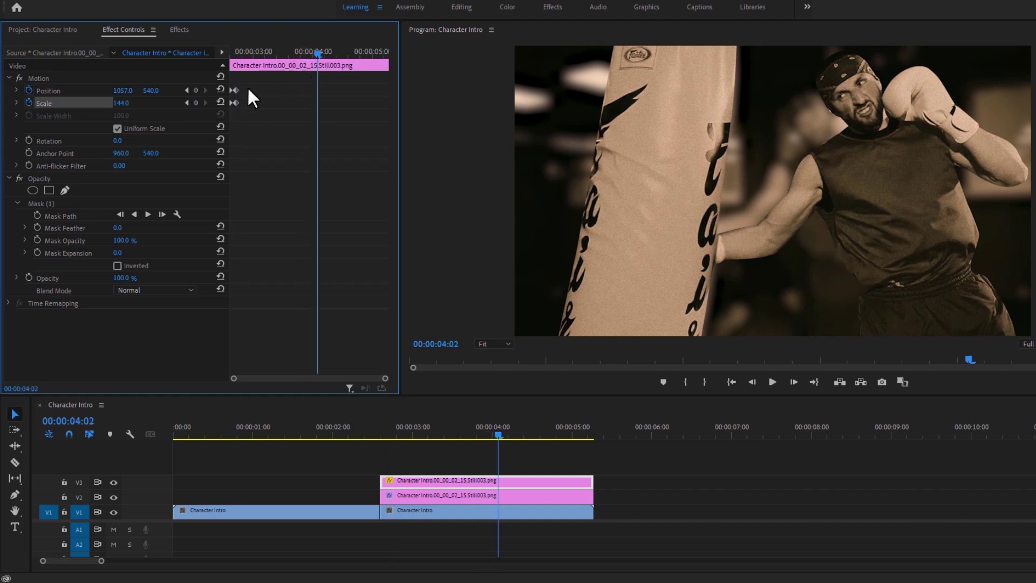
{"action": "left_click", "coordinate": [194, 102]}
{"action": "left_click", "coordinate": [194, 90]}
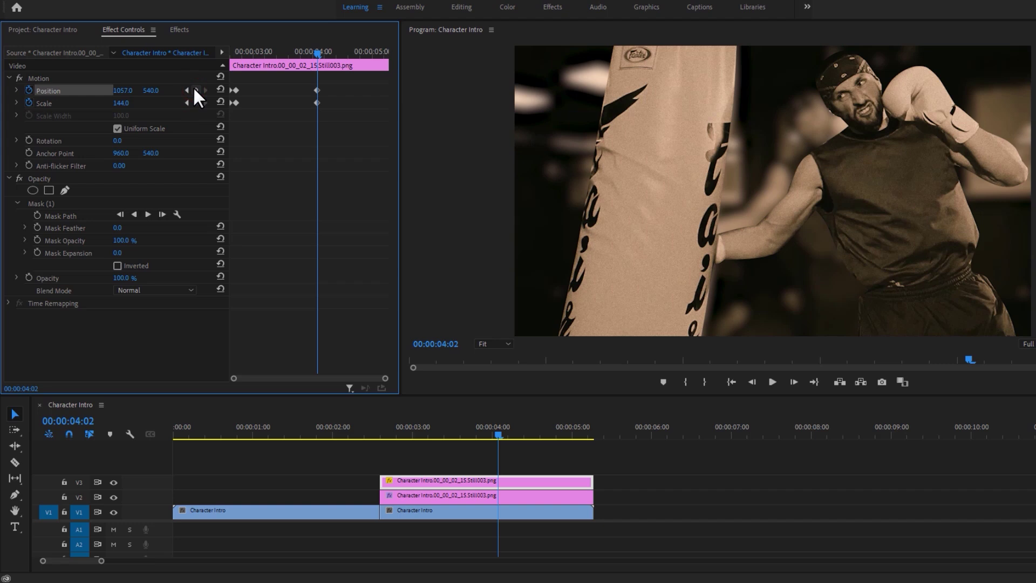
{"action": "key", "text": "Right"}
{"action": "key", "text": "Right"}
{"action": "key", "text": "Right"}
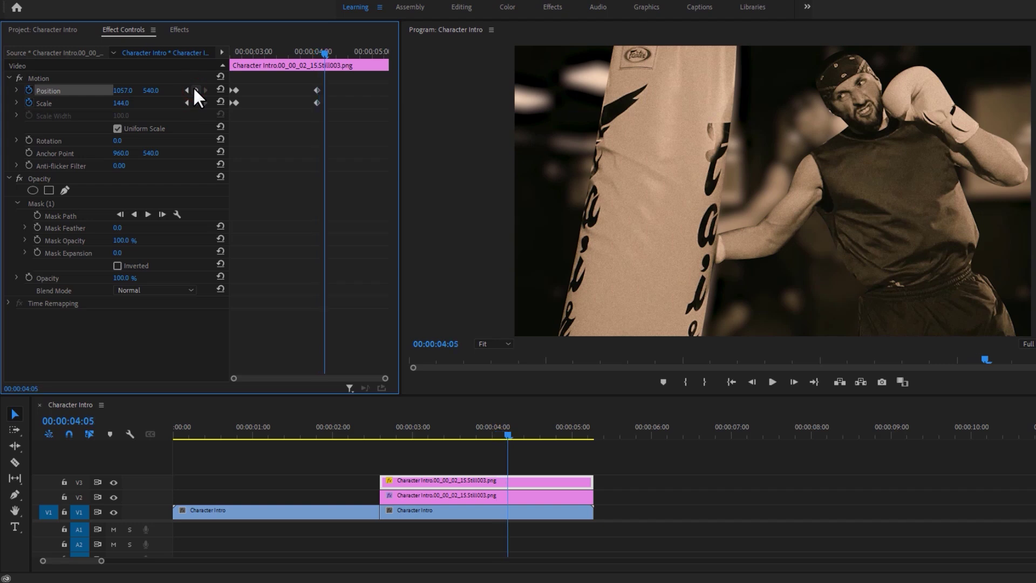
{"action": "left_click", "coordinate": [217, 99]}
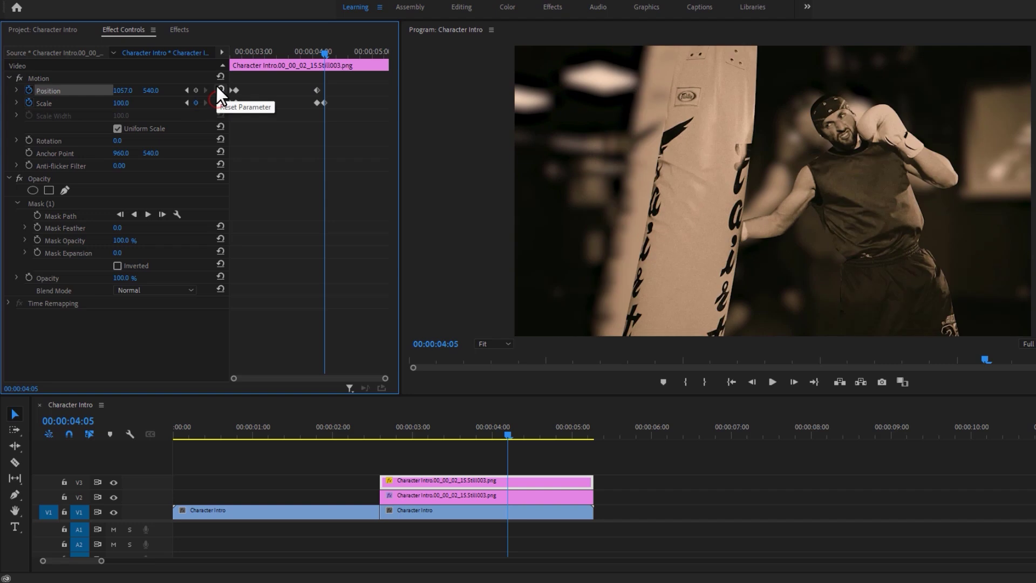
{"action": "left_click", "coordinate": [217, 86]}
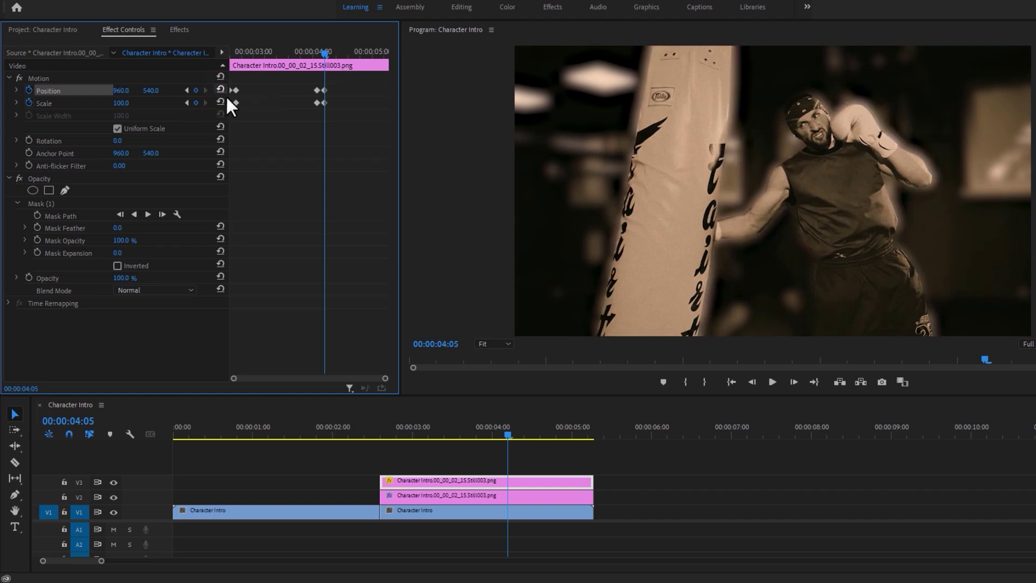
{"action": "left_click_drag", "start_coordinate": [300, 76], "coordinate": [394, 102]}
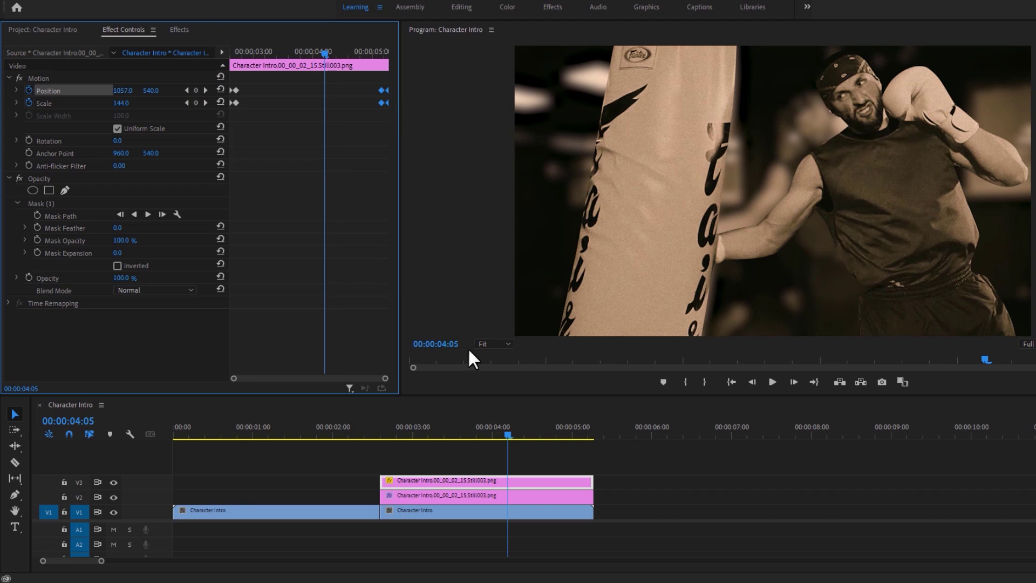
Nest the cutout clip and apply the Radial Shadow effect to Nested Sequence 02.
{"action": "right_click", "coordinate": [472, 484]}
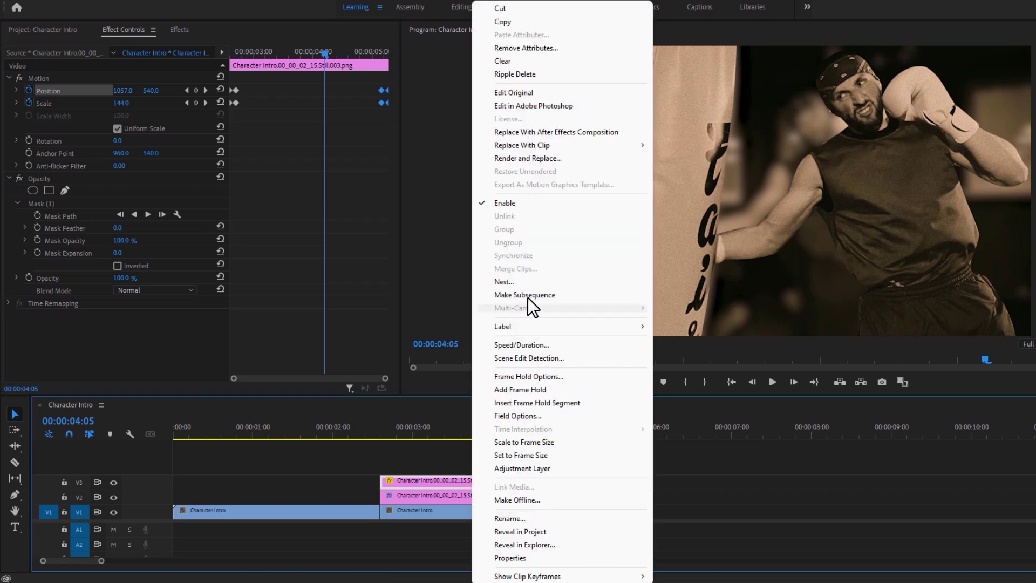
{"action": "left_click", "coordinate": [533, 282]}
{"action": "left_click", "coordinate": [544, 295]}
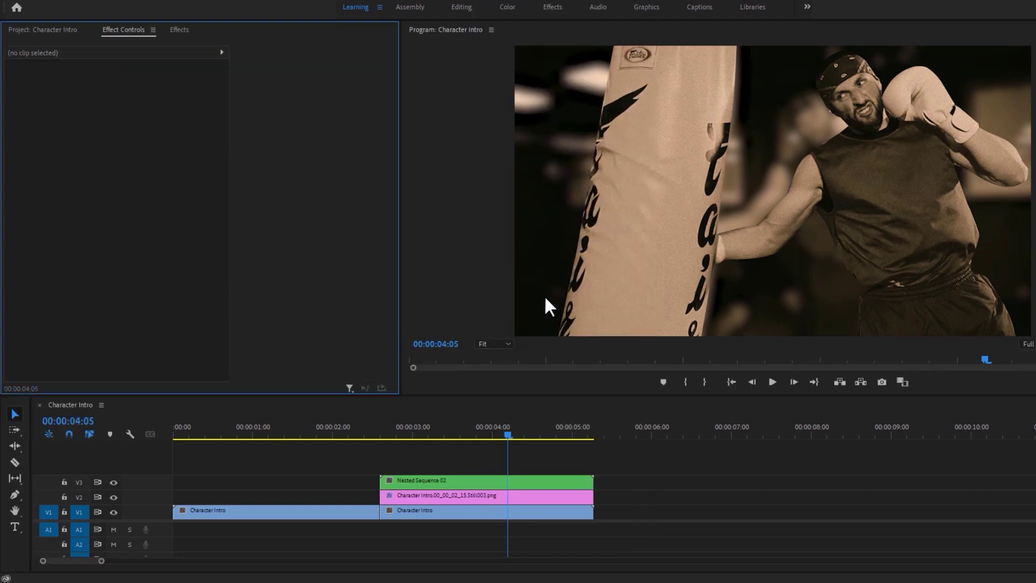
{"action": "left_click", "coordinate": [184, 29]}
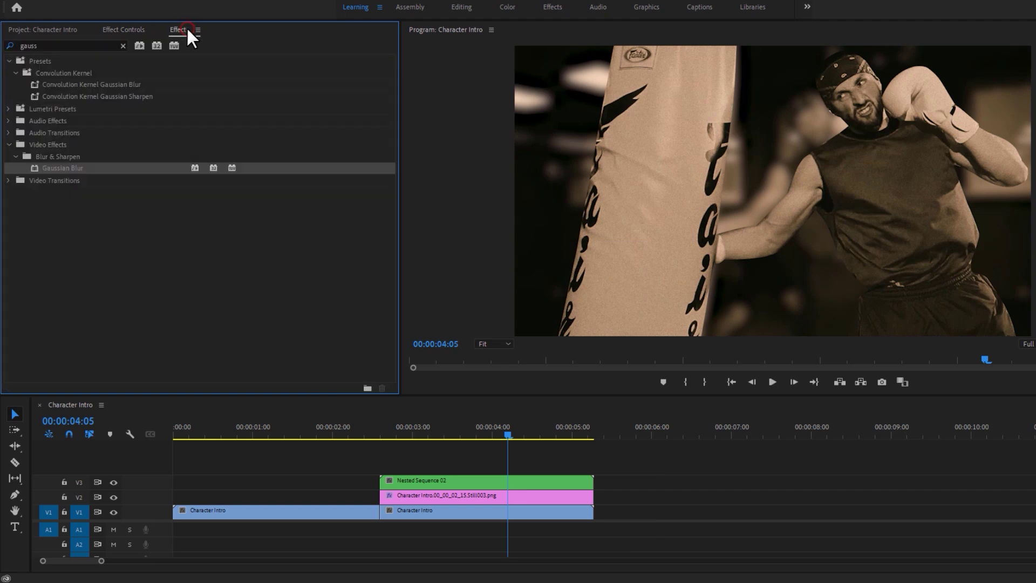
{"action": "left_click", "coordinate": [123, 45]}
{"action": "type", "text": "tadia"}
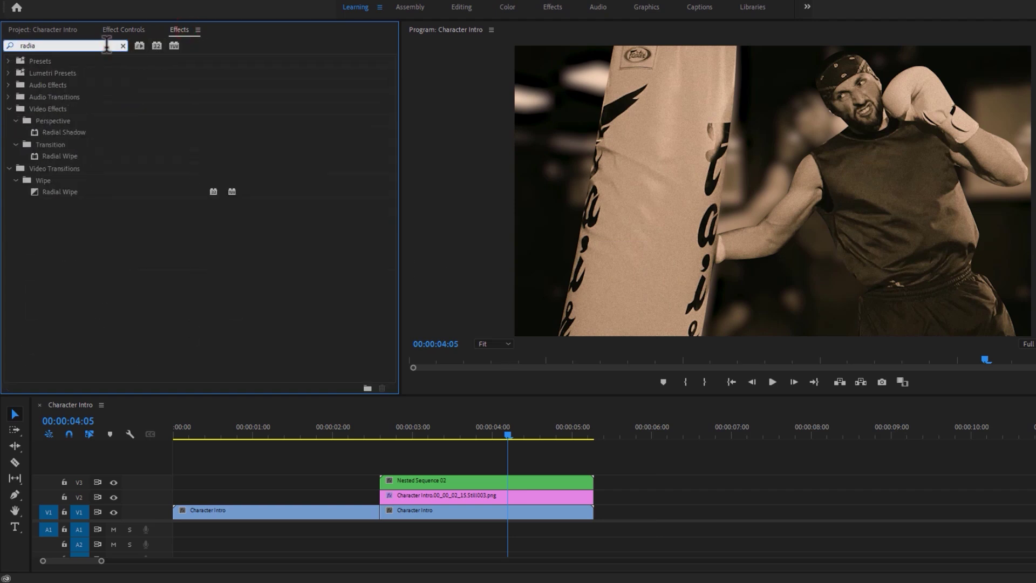
{"action": "left_click", "coordinate": [83, 134]}
{"action": "left_click_drag", "start_coordinate": [83, 134], "coordinate": [426, 481]}
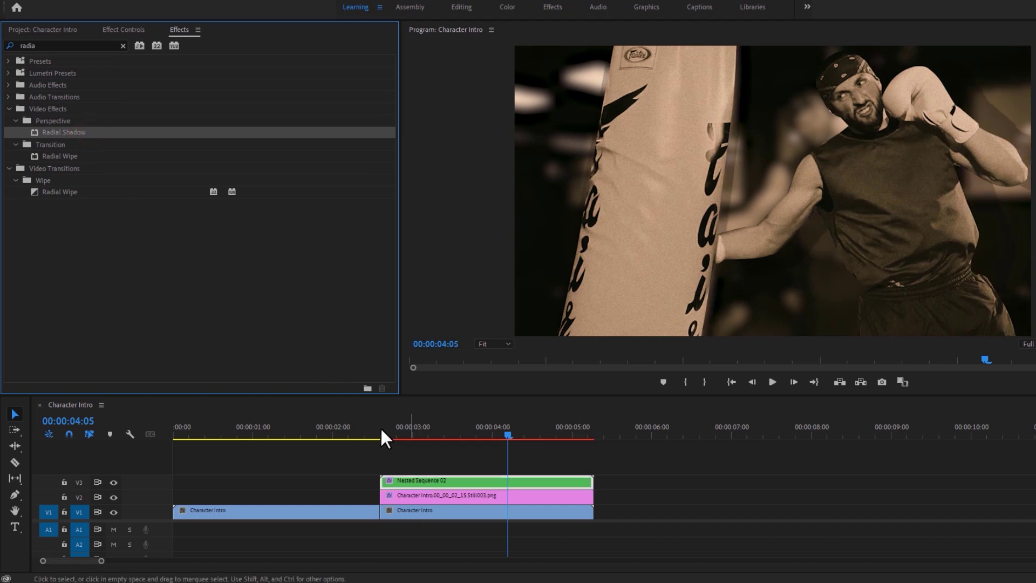
Set Radial Shadow to white, 100% opacity, projection distance 4.0, light source 1390, 270.
{"action": "left_click", "coordinate": [129, 30]}
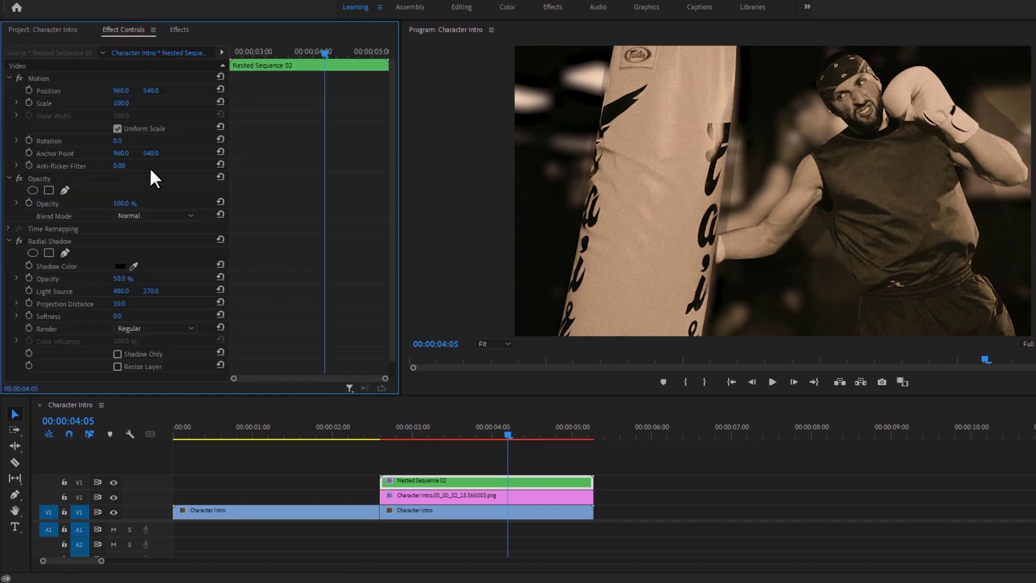
{"action": "left_click", "coordinate": [120, 265]}
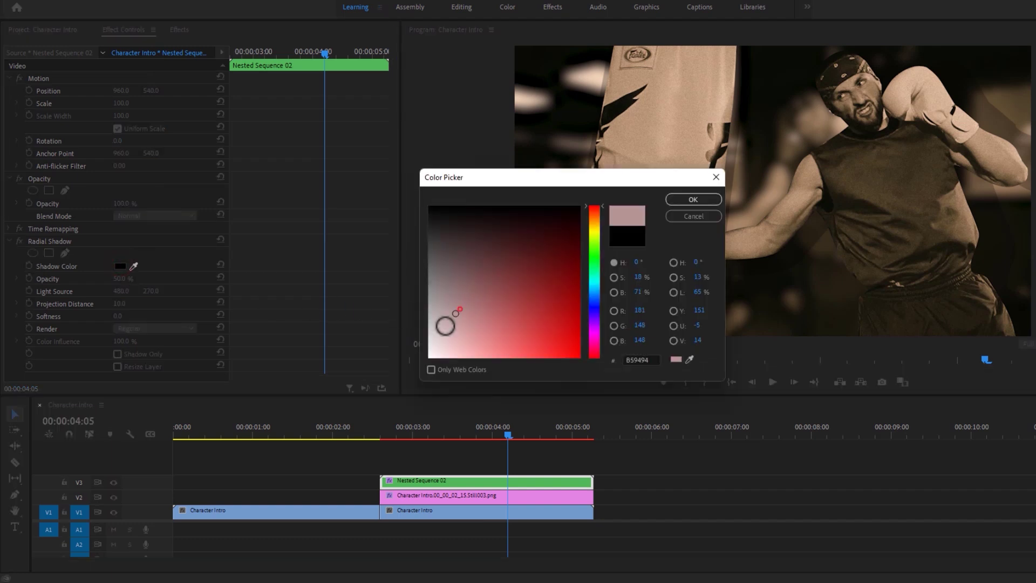
{"action": "left_click", "coordinate": [712, 200]}
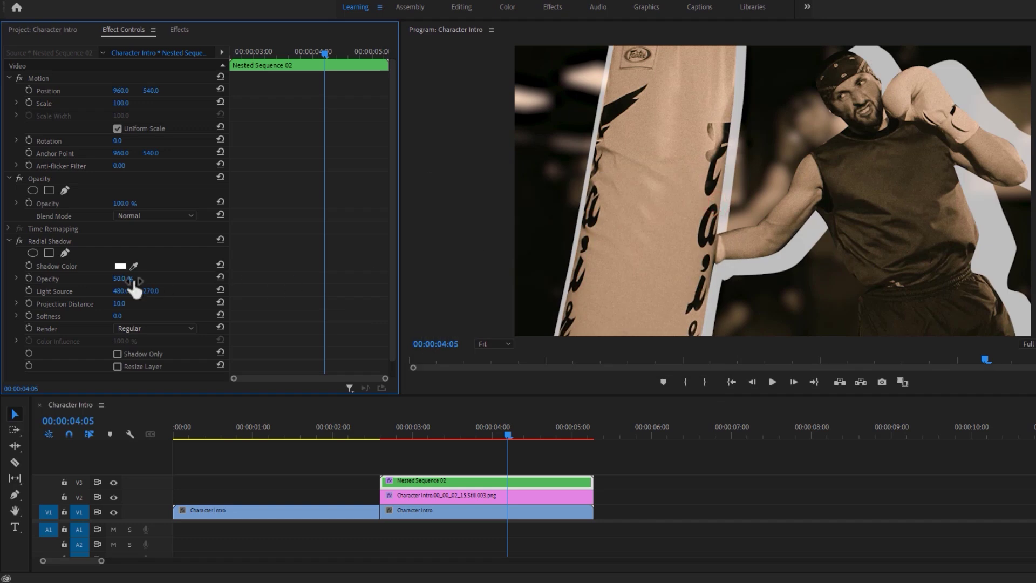
{"action": "left_click_drag", "start_coordinate": [120, 279], "coordinate": [157, 279]}
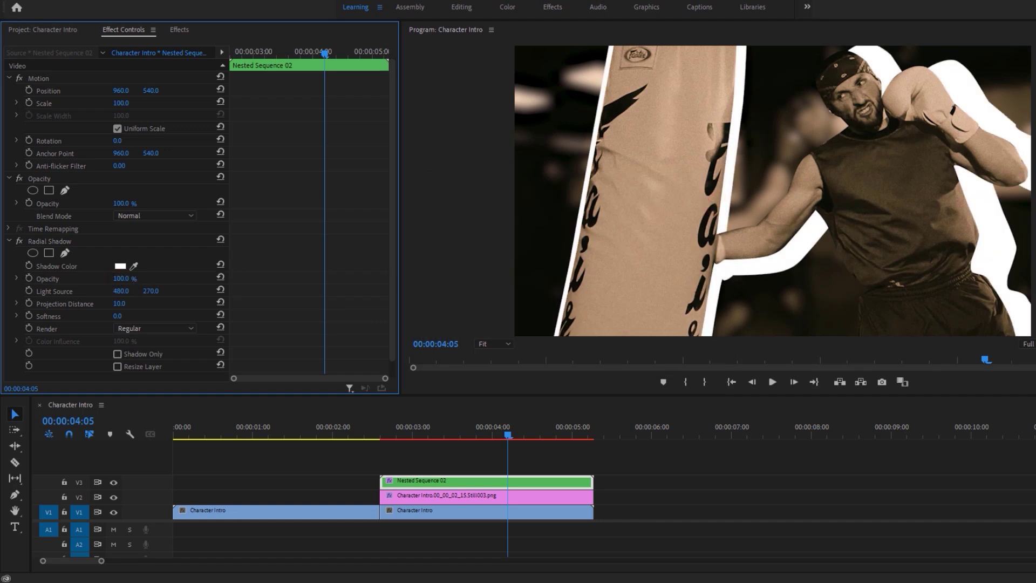
{"action": "left_click", "coordinate": [124, 303]}
{"action": "type", "text": "4"}
{"action": "key", "text": "Return"}
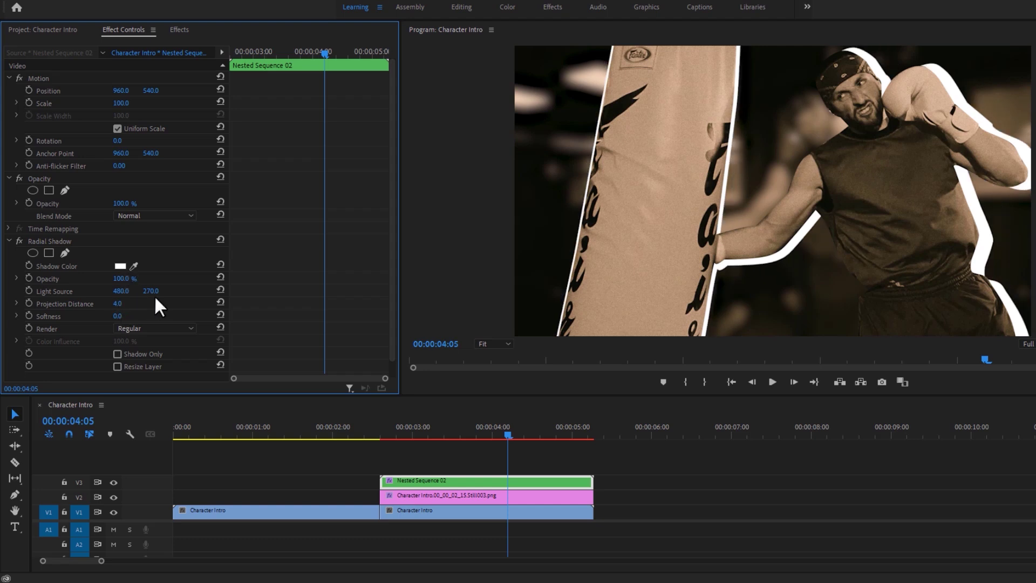
{"action": "left_click_drag", "start_coordinate": [121, 291], "coordinate": [227, 291]}
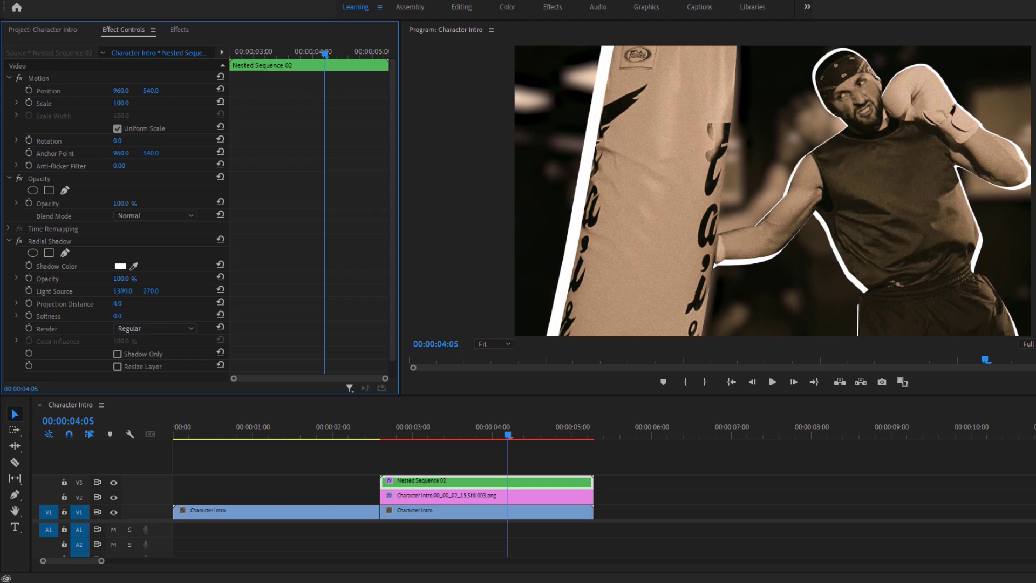
Move the later V1 clip to after the still and park the playhead at 00:00:03:18.
{"action": "left_click", "coordinate": [427, 512]}
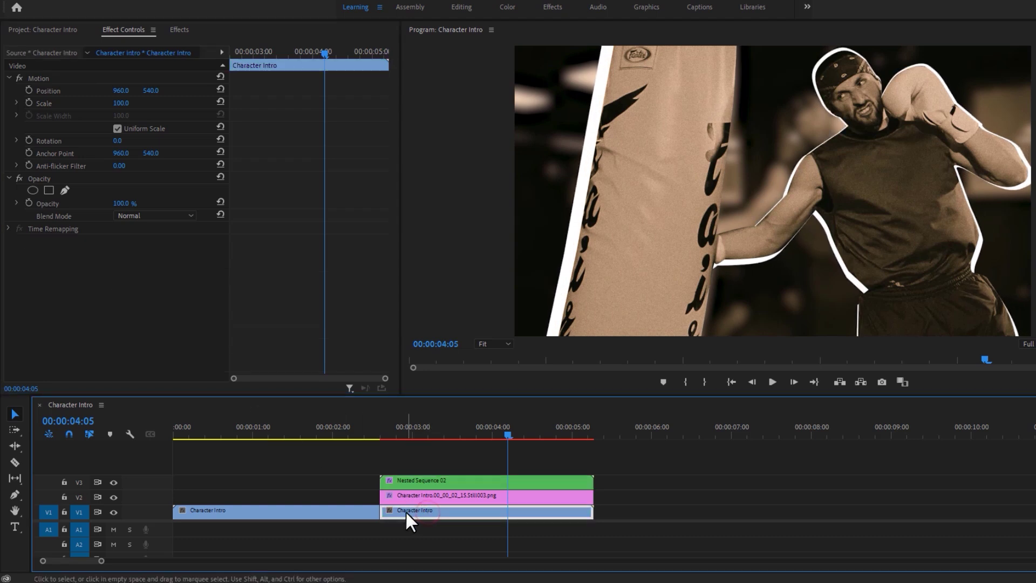
{"action": "left_click_drag", "start_coordinate": [406, 512], "coordinate": [623, 514]}
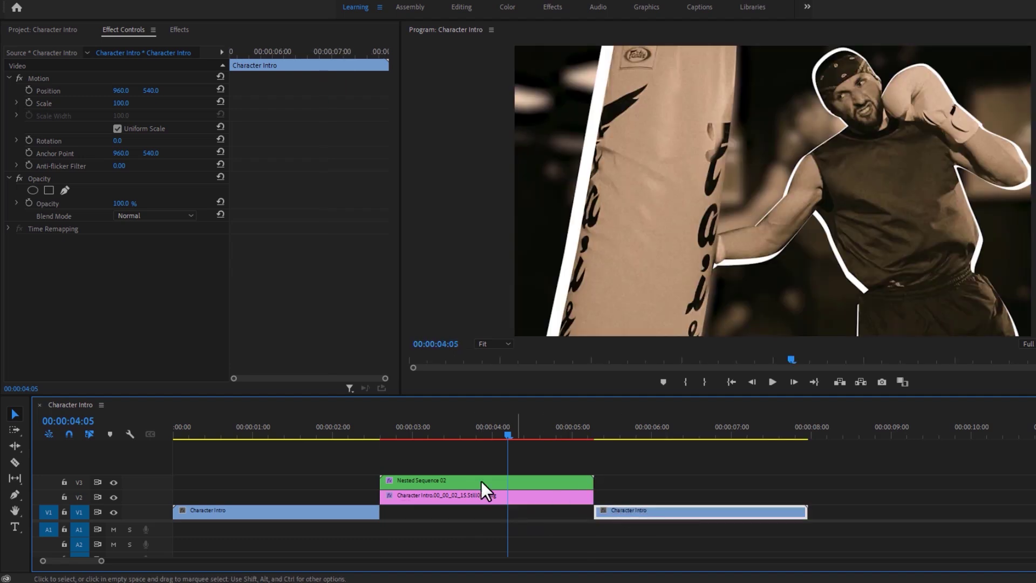
{"action": "left_click_drag", "start_coordinate": [354, 432], "coordinate": [316, 439]}
{"action": "key", "text": "space"}
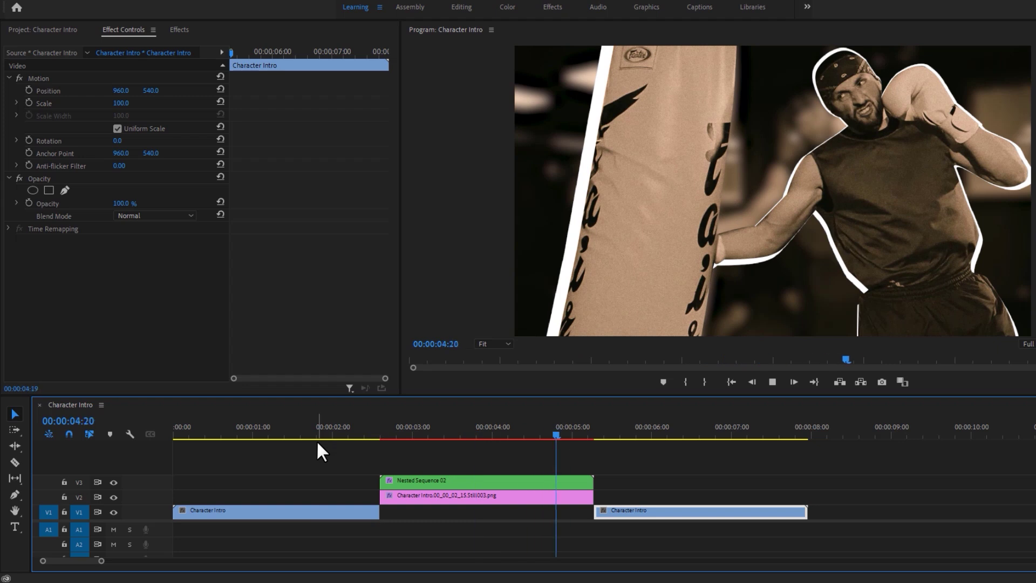
{"action": "left_click", "coordinate": [470, 424]}
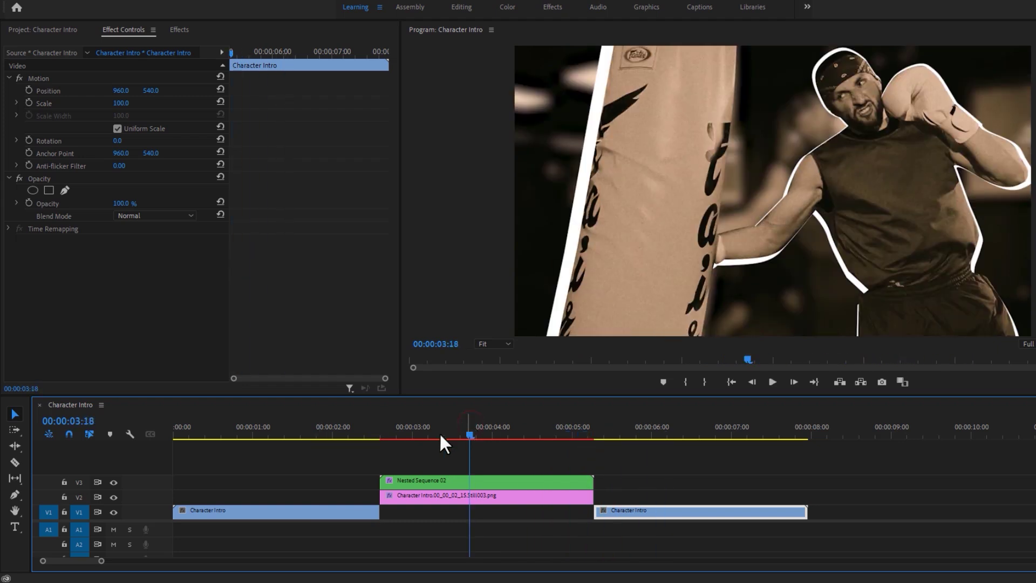
Add a 'CHARACTER INTRO' title over the frozen frame with the Type Tool.
{"action": "left_click", "coordinate": [15, 526]}
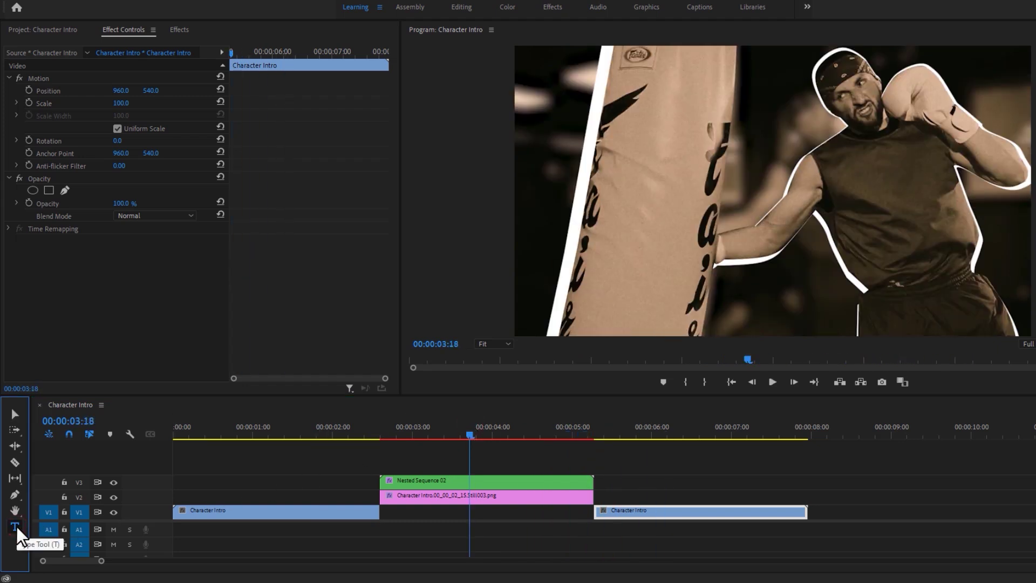
{"action": "left_click", "coordinate": [767, 300]}
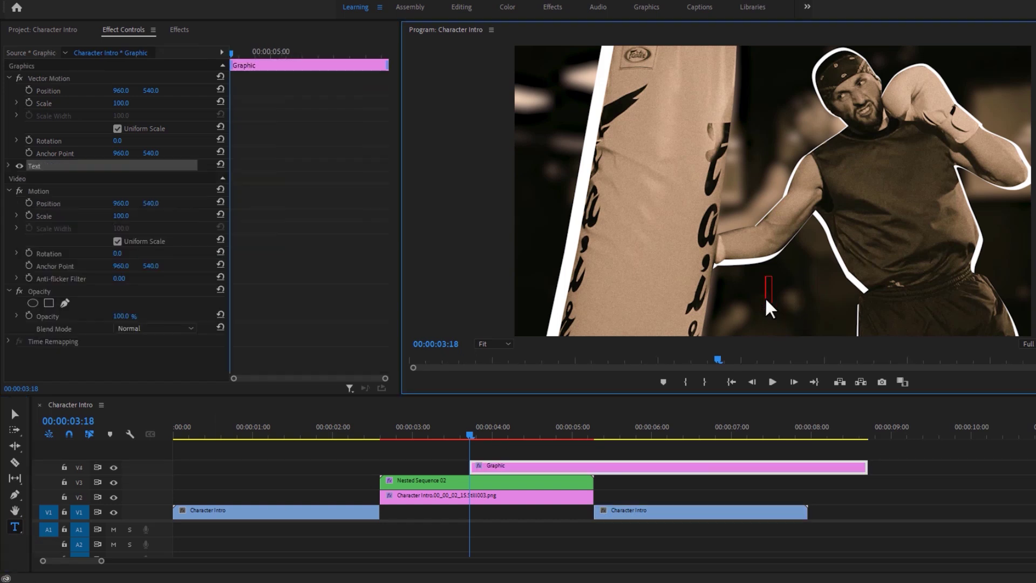
{"action": "type", "text": "CHARACTER INTRO"}
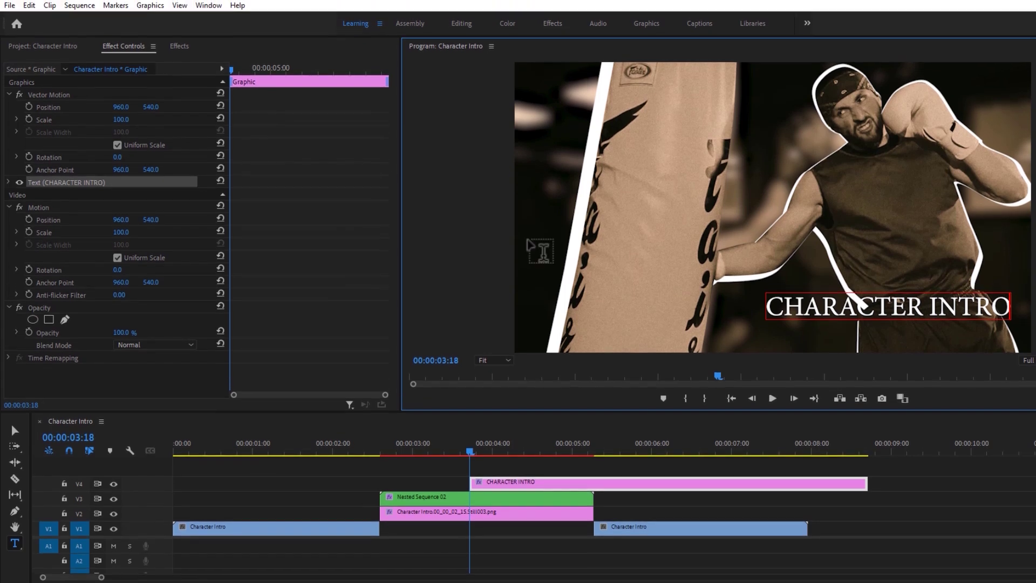
{"action": "left_click", "coordinate": [210, 7]}
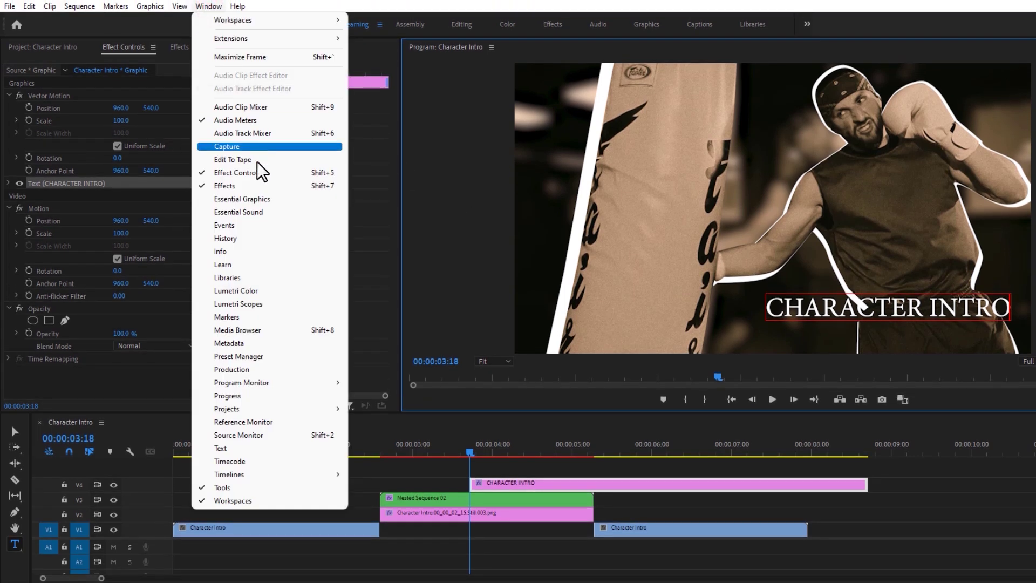
In Essential Graphics, set the title to Cocogoose Pro Letterpress, size 88, at 810.4, 978.3.
{"action": "left_click", "coordinate": [258, 199]}
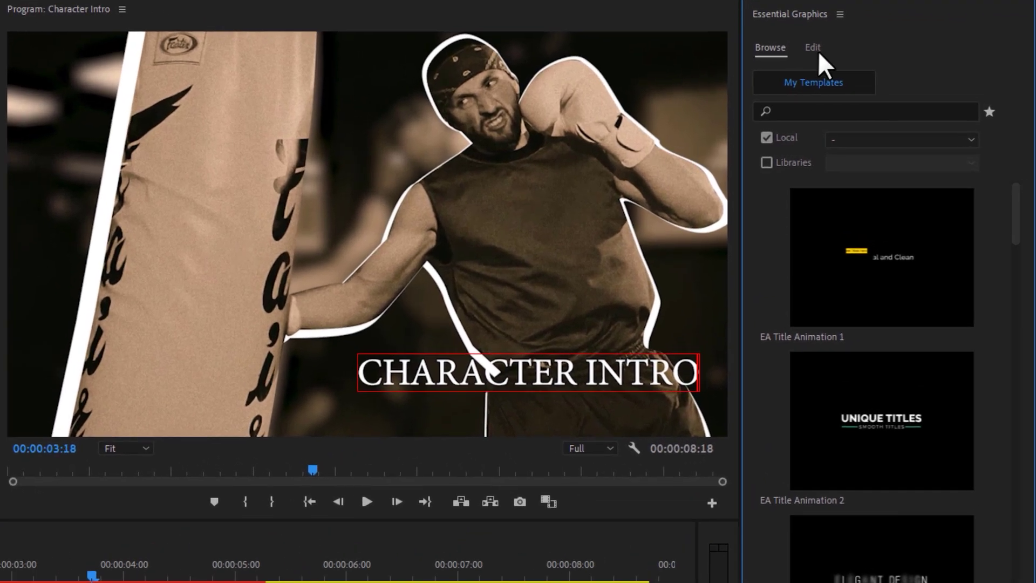
{"action": "left_click", "coordinate": [813, 48]}
{"action": "left_click_drag", "start_coordinate": [700, 377], "coordinate": [367, 382]}
{"action": "left_click", "coordinate": [843, 413]}
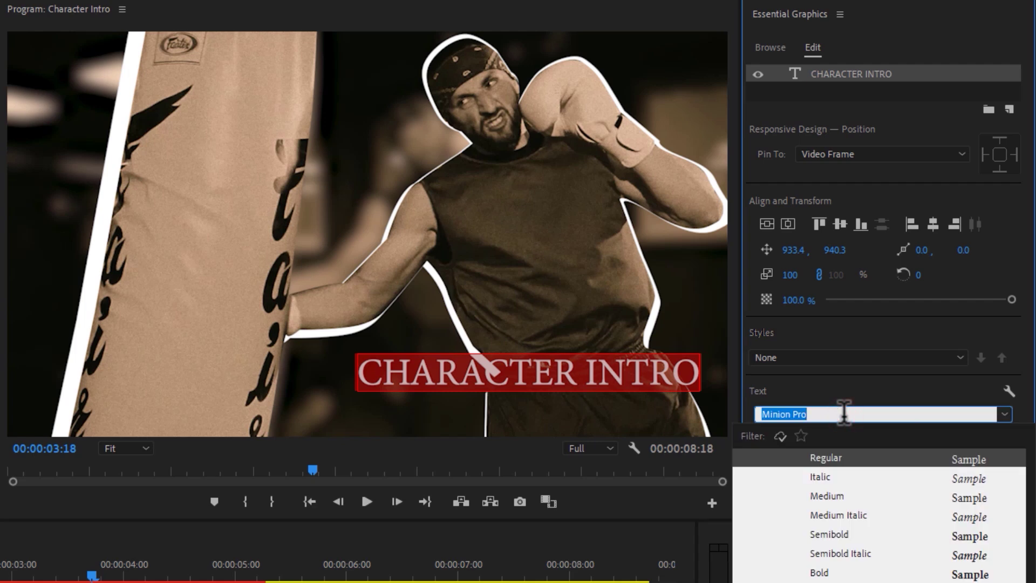
{"action": "type", "text": "cogo"}
{"action": "left_click", "coordinate": [856, 459]}
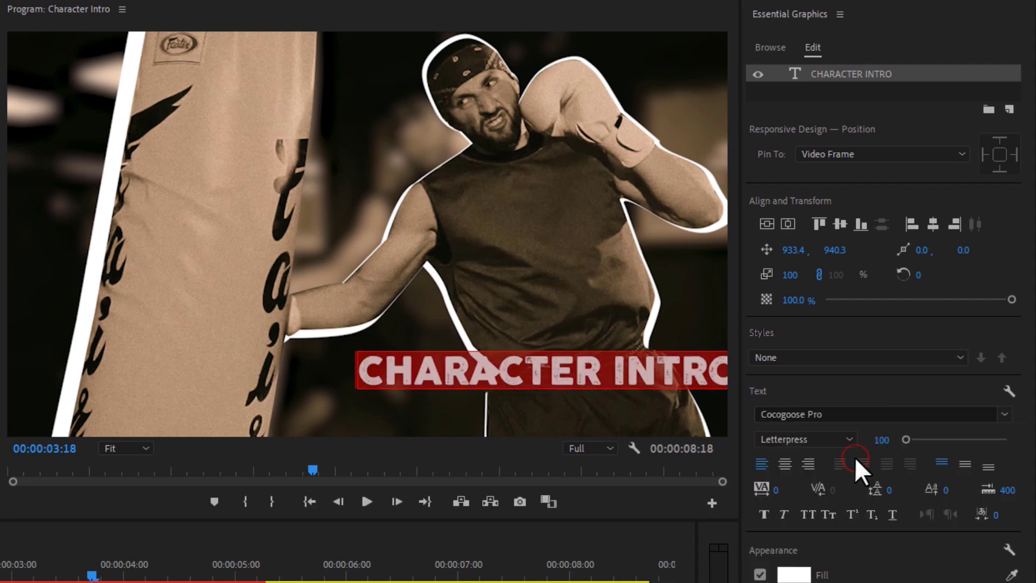
{"action": "mouse_move", "coordinate": [886, 440]}
{"action": "left_mouse_down"}
{"action": "mouse_move", "coordinate": [842, 440]}
{"action": "mouse_move", "coordinate": [881, 439]}
{"action": "left_mouse_up"}
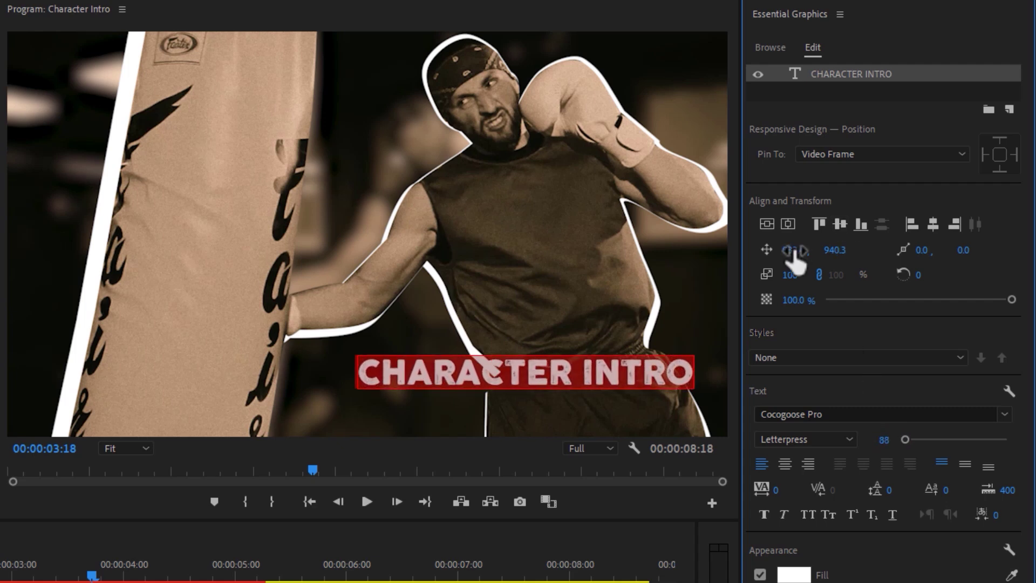
{"action": "left_click_drag", "start_coordinate": [794, 250], "coordinate": [727, 250]}
{"action": "mouse_move", "coordinate": [838, 250]}
{"action": "left_mouse_down"}
{"action": "mouse_move", "coordinate": [878, 250]}
{"action": "mouse_move", "coordinate": [804, 250]}
{"action": "mouse_move", "coordinate": [818, 250]}
{"action": "left_mouse_up"}
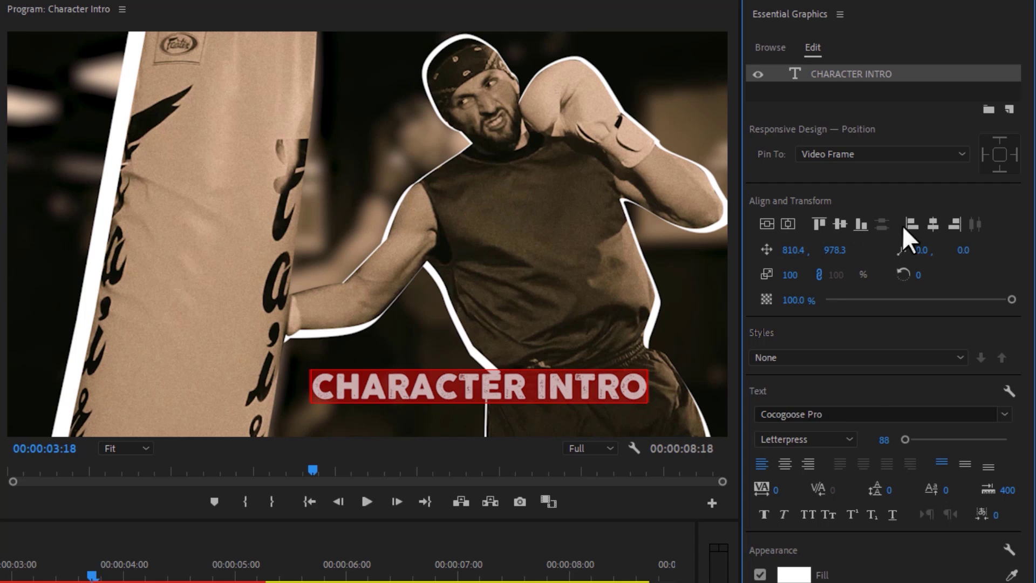
Add a new rectangle layer to the graphic with a white fill.
{"action": "left_click", "coordinate": [1007, 109]}
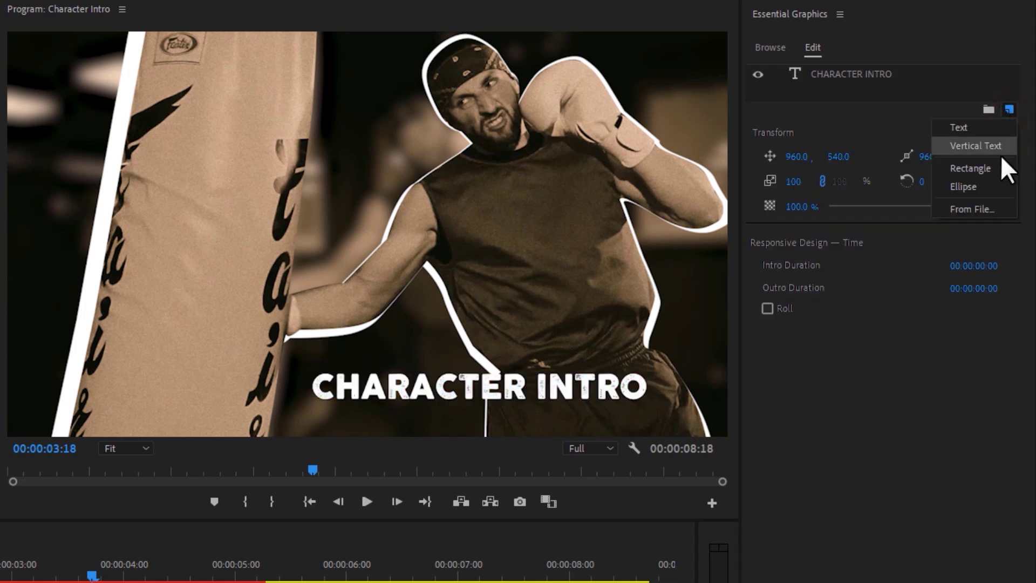
{"action": "left_click", "coordinate": [993, 170]}
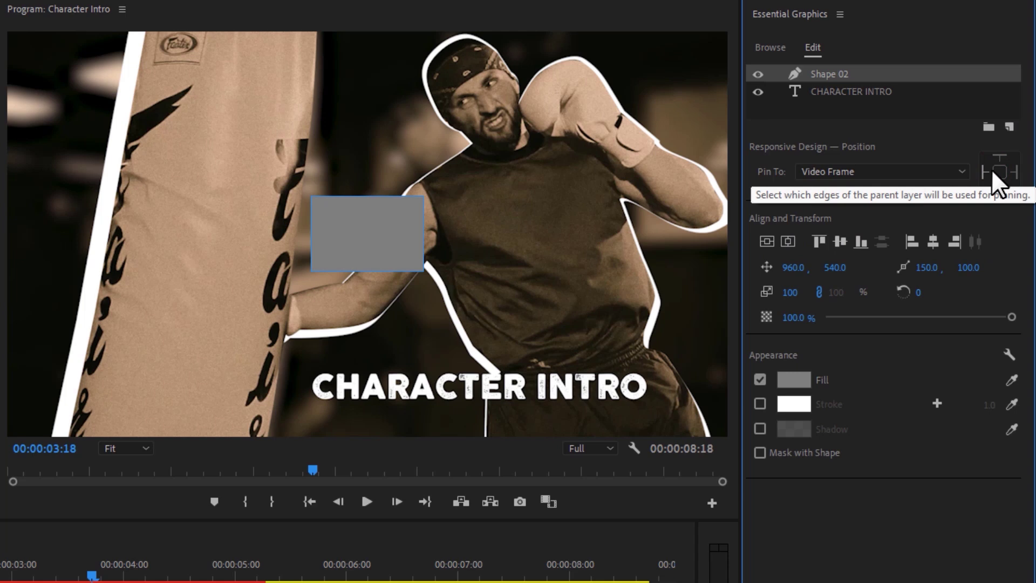
{"action": "left_click", "coordinate": [794, 379]}
{"action": "left_click", "coordinate": [50, 512]}
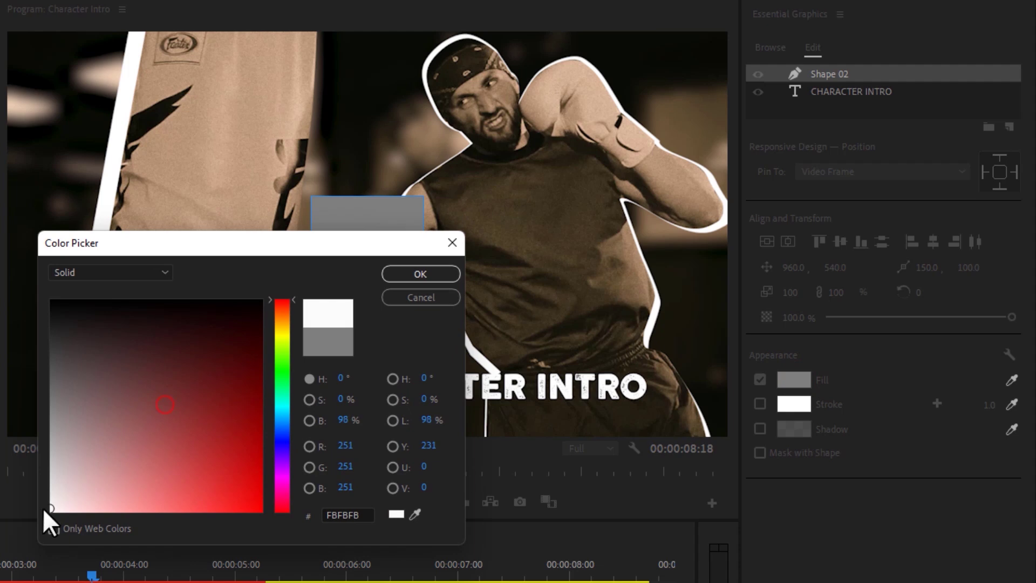
{"action": "left_click", "coordinate": [423, 268]}
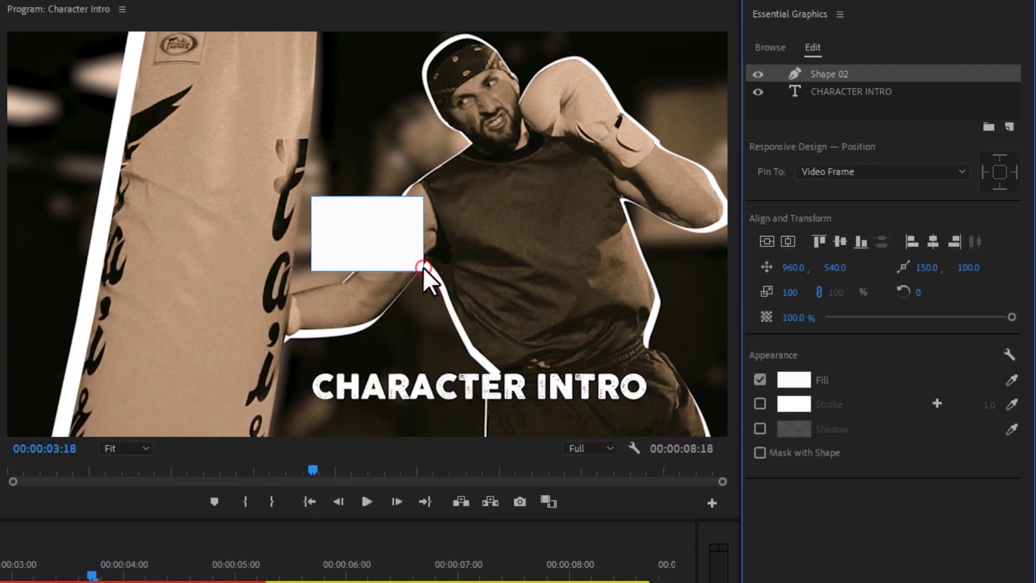
Unlink scale, set height to 10, widen to about 306% and place the bar above the title at 1264, 862.
{"action": "left_click", "coordinate": [818, 291]}
{"action": "left_click", "coordinate": [791, 295]}
{"action": "type", "text": "10"}
{"action": "key", "text": "Return"}
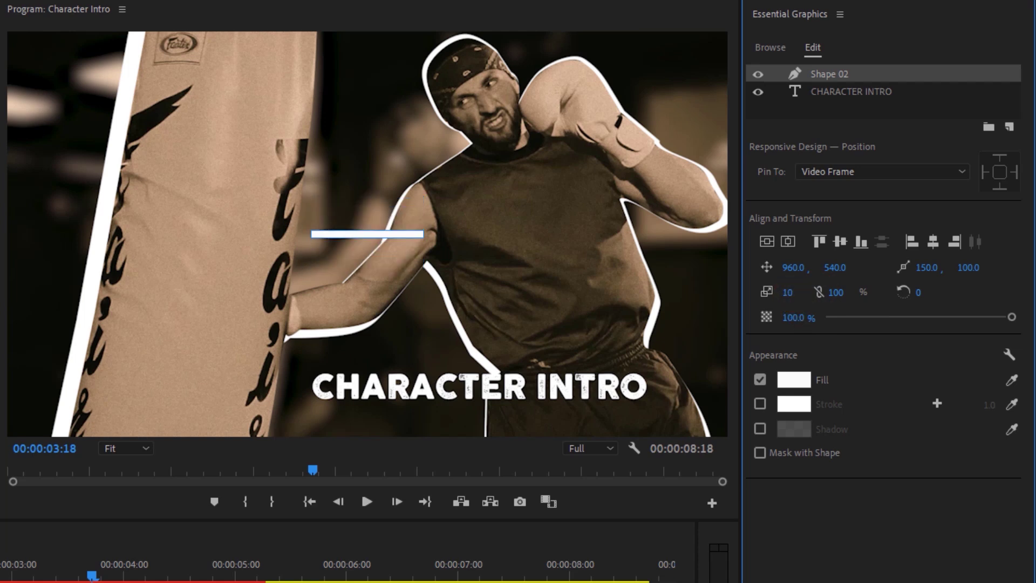
{"action": "left_click_drag", "start_coordinate": [834, 294], "coordinate": [935, 294]}
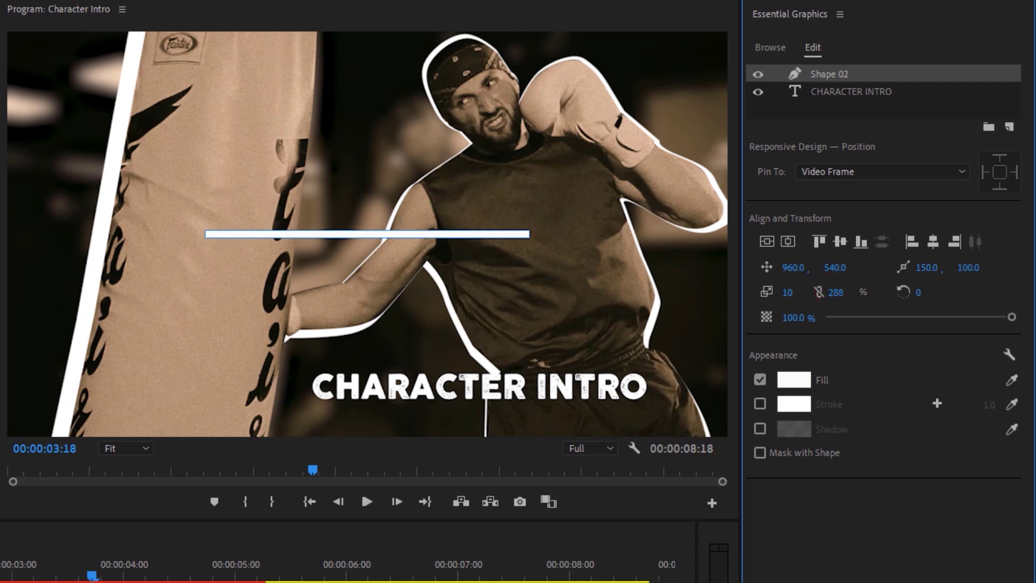
{"action": "left_click_drag", "start_coordinate": [791, 267], "coordinate": [917, 267]}
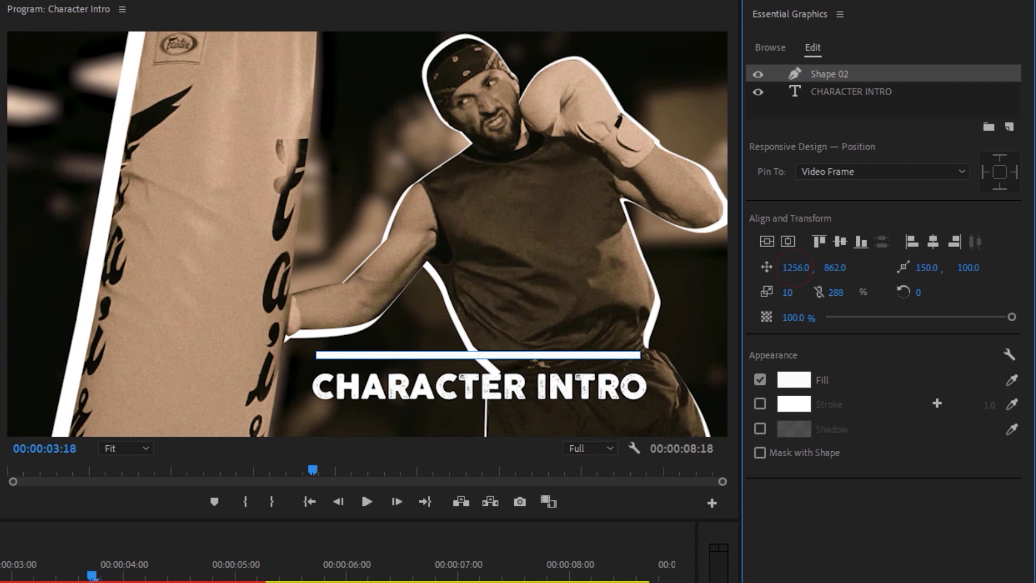
{"action": "left_click_drag", "start_coordinate": [835, 292], "coordinate": [849, 292]}
{"action": "left_click_drag", "start_coordinate": [794, 268], "coordinate": [803, 269]}
Duplicate the white bar below the title at Y 1027, then align the title clip to the freeze-frame still.
{"action": "left_click", "coordinate": [455, 359]}
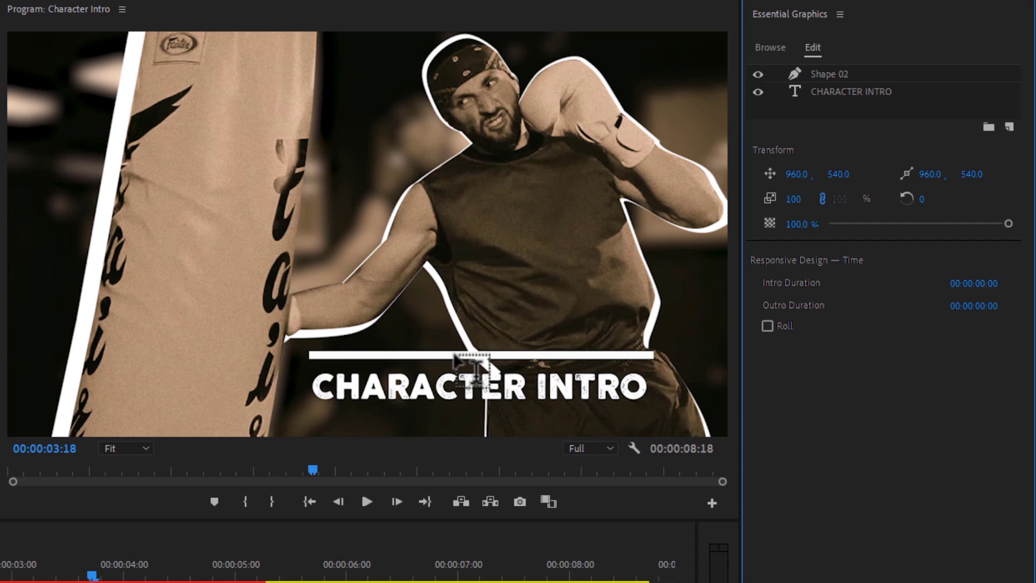
{"action": "left_click", "coordinate": [453, 355]}
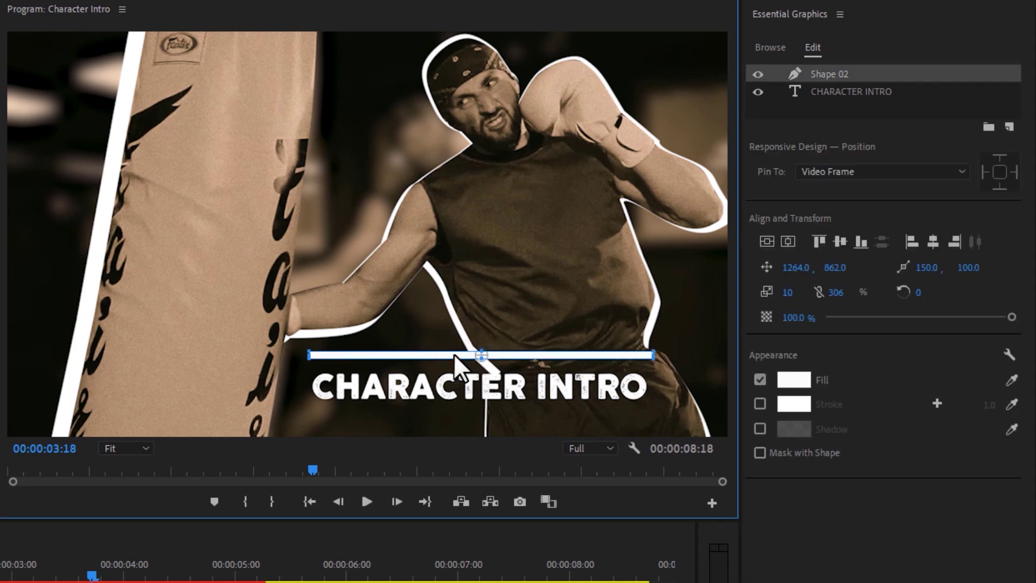
{"action": "key", "text": "ctrl+v"}
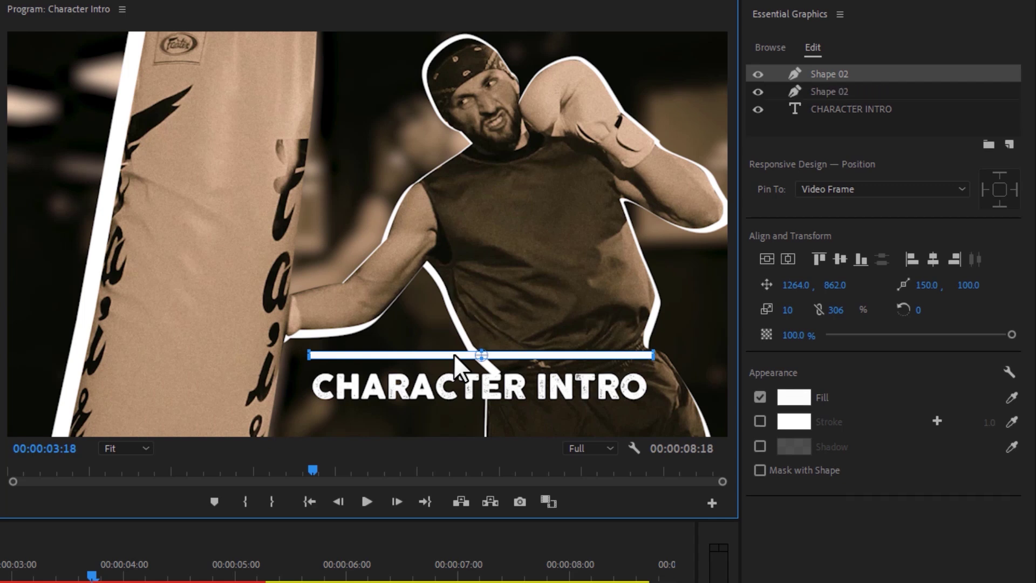
{"action": "left_click_drag", "start_coordinate": [835, 285], "coordinate": [924, 285]}
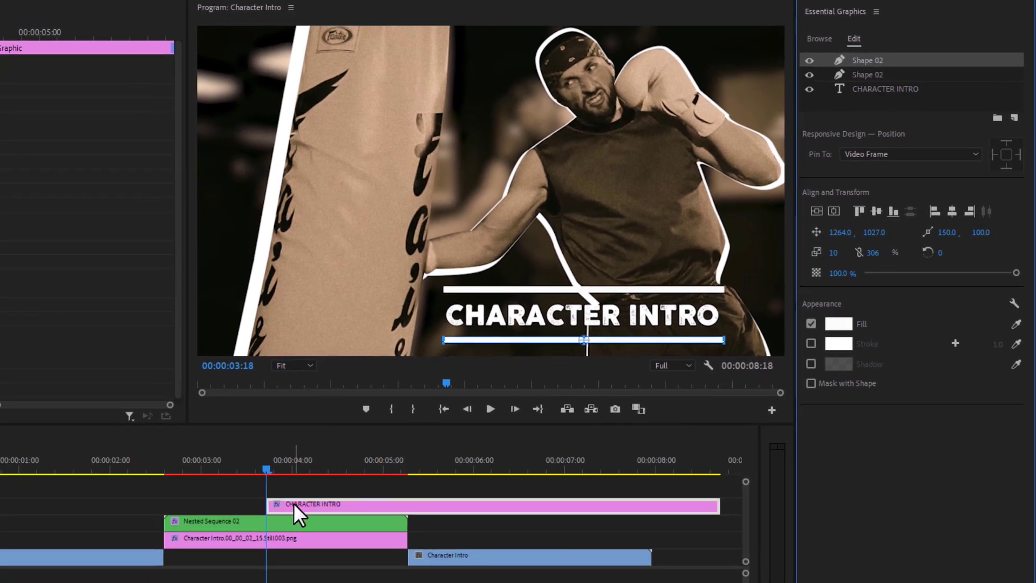
{"action": "left_click_drag", "start_coordinate": [297, 513], "coordinate": [182, 513]}
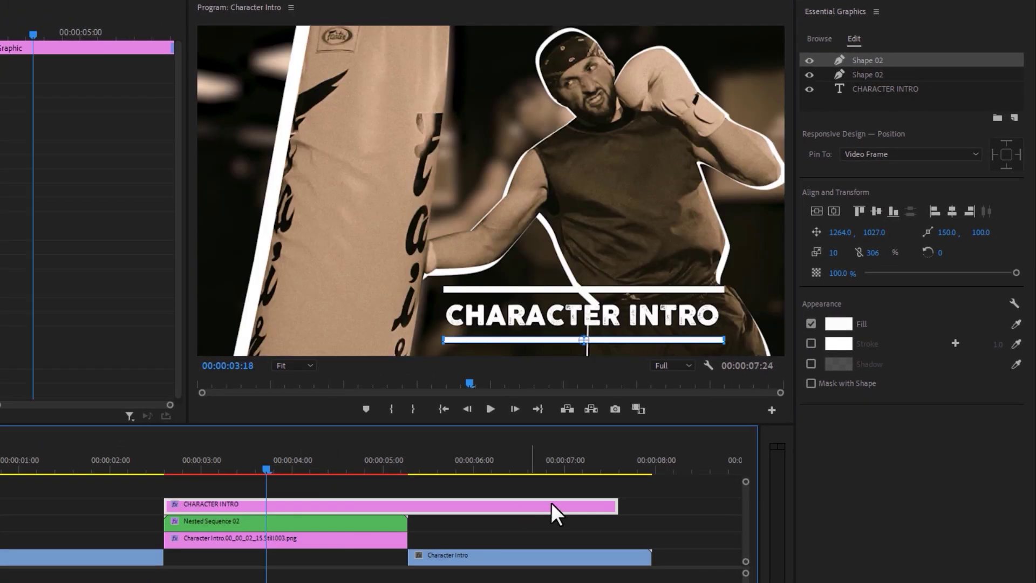
{"action": "left_click_drag", "start_coordinate": [616, 506], "coordinate": [399, 525]}
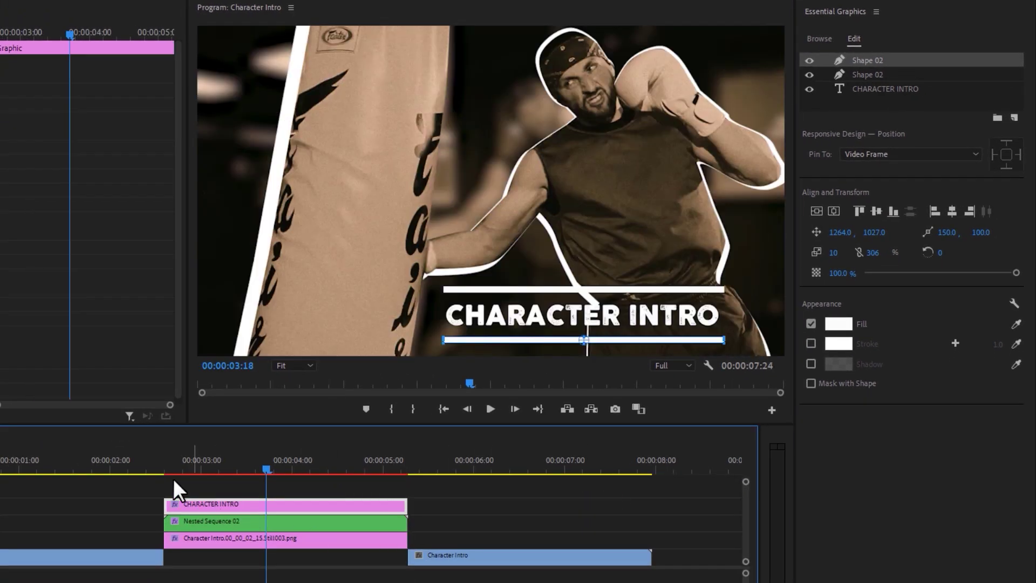
{"action": "left_click", "coordinate": [100, 469]}
{"action": "key", "text": "space"}
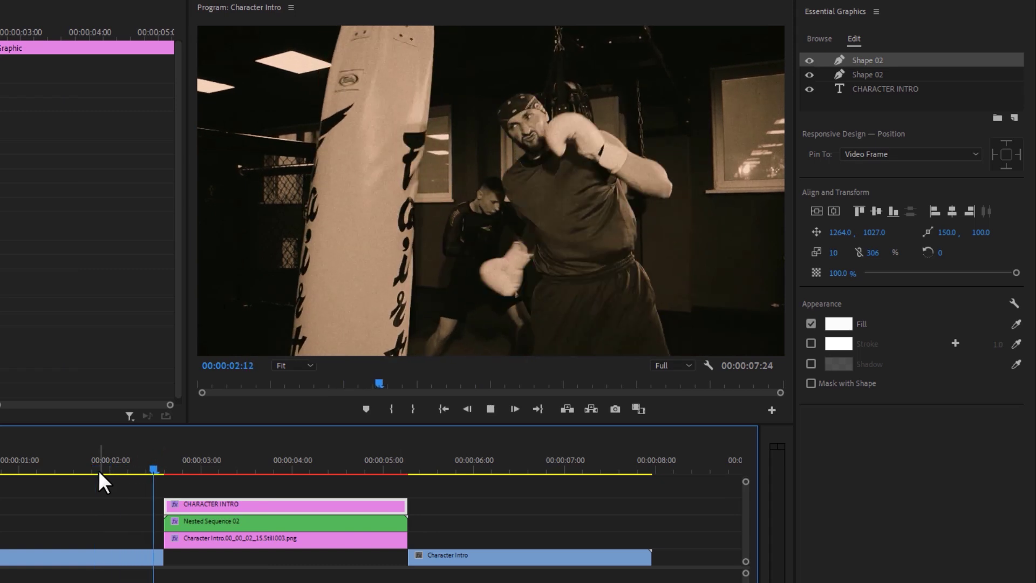